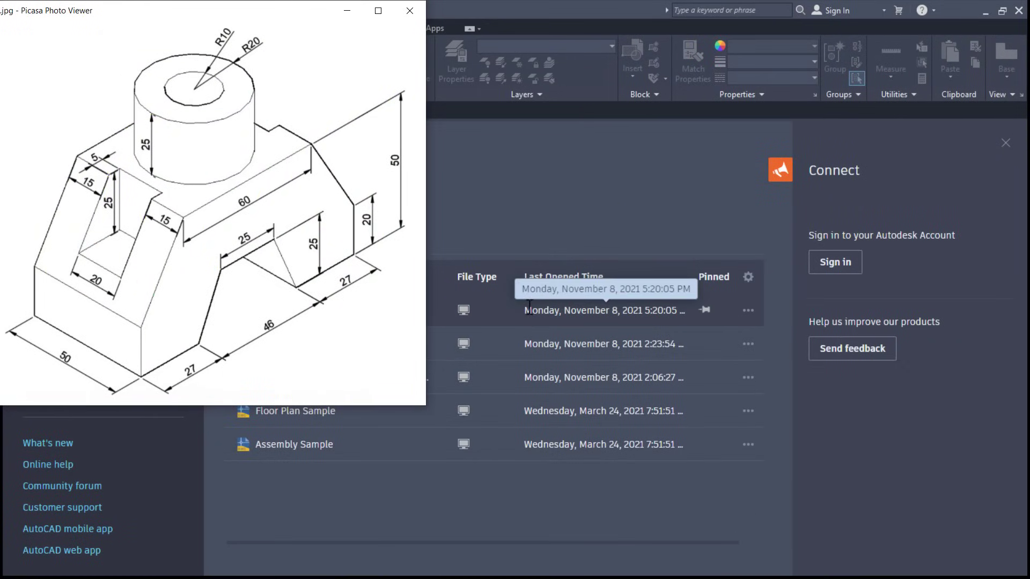
- Create a new drawing from the acadiso template
left_click(545, 220)
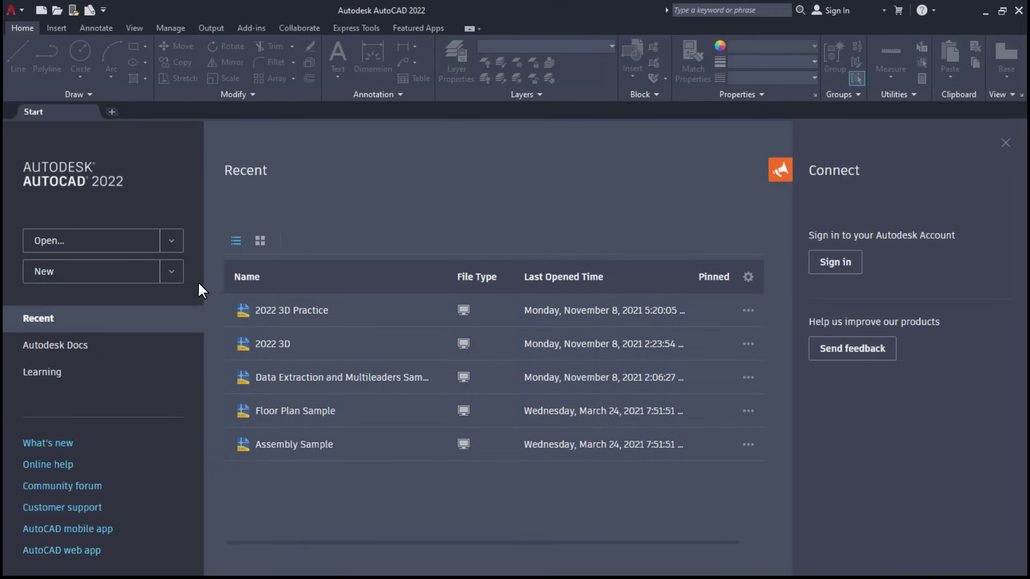
left_click(172, 272)
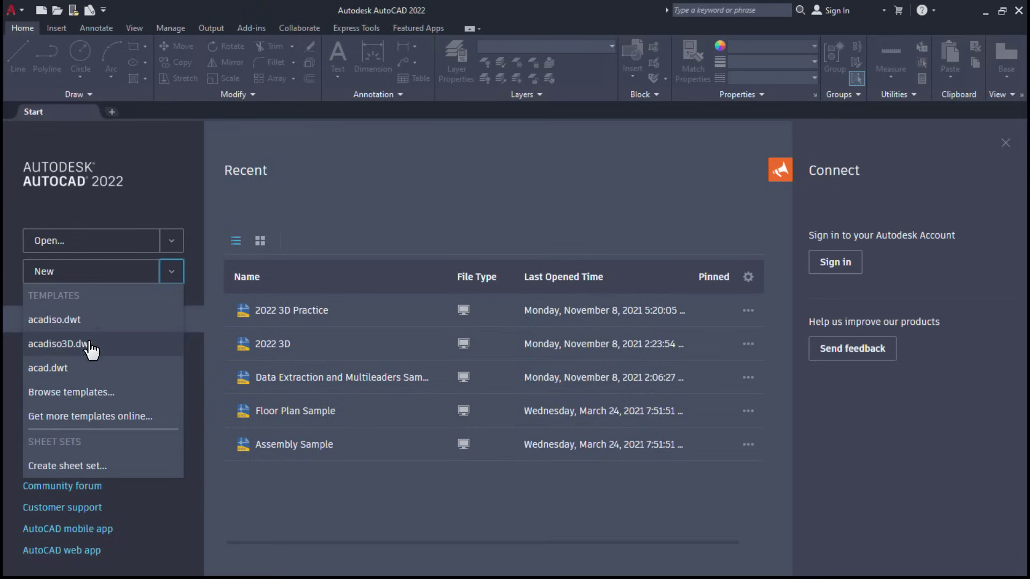
left_click(101, 397)
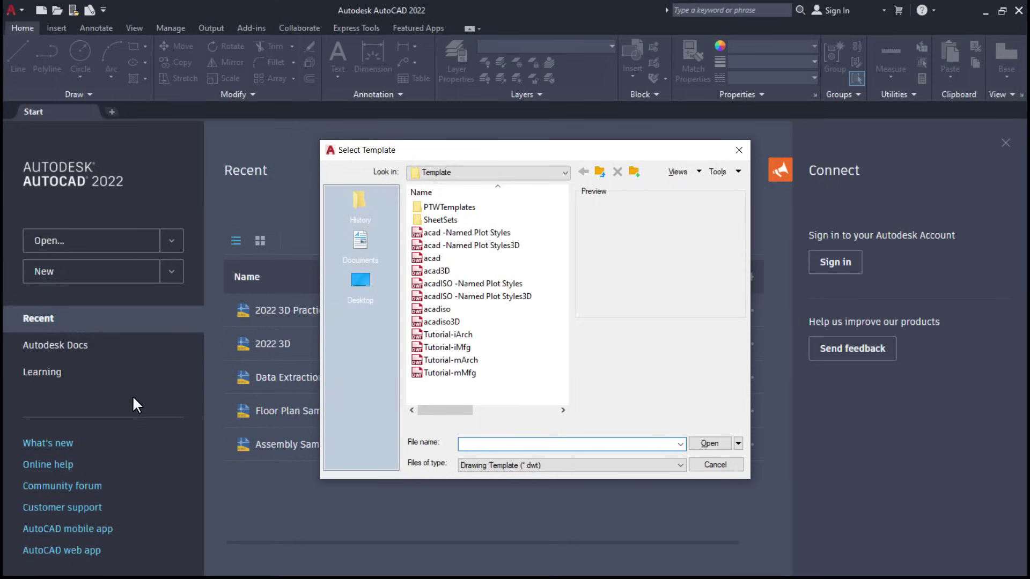
left_click(449, 314)
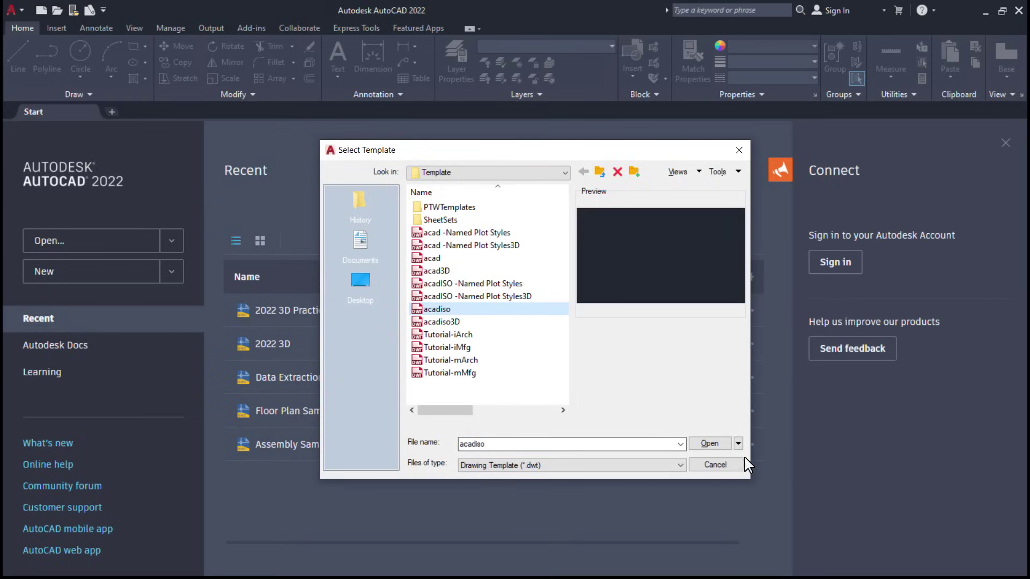
left_click(710, 444)
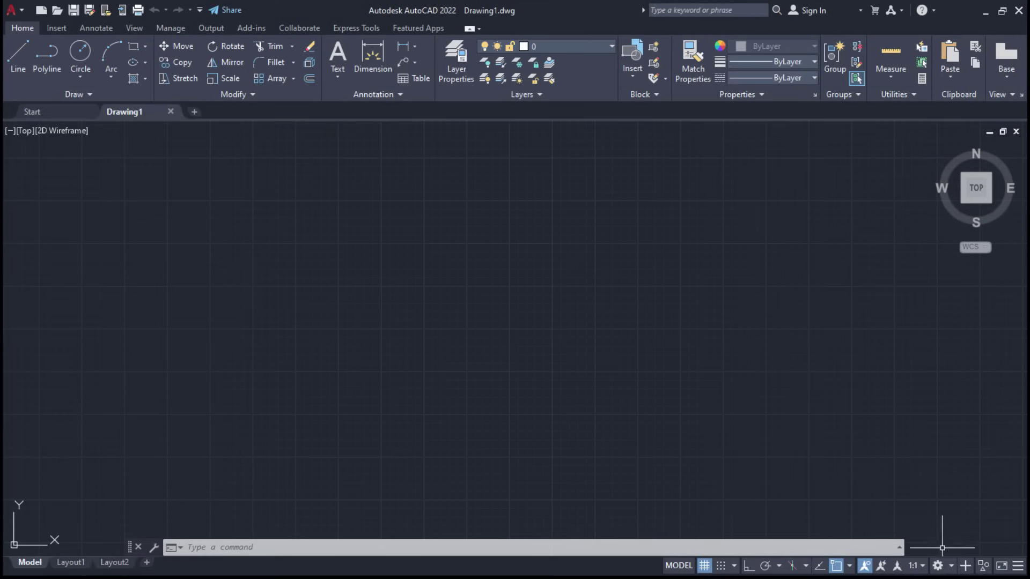
- Switch to the 3D Modeling workspace and set the view to SE Isometric
left_click(938, 566)
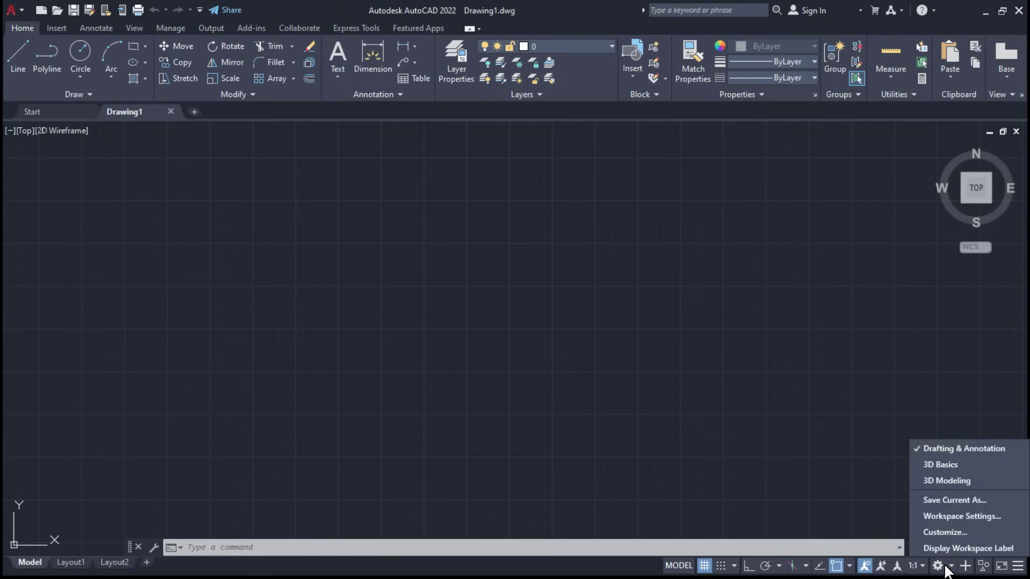
left_click(942, 480)
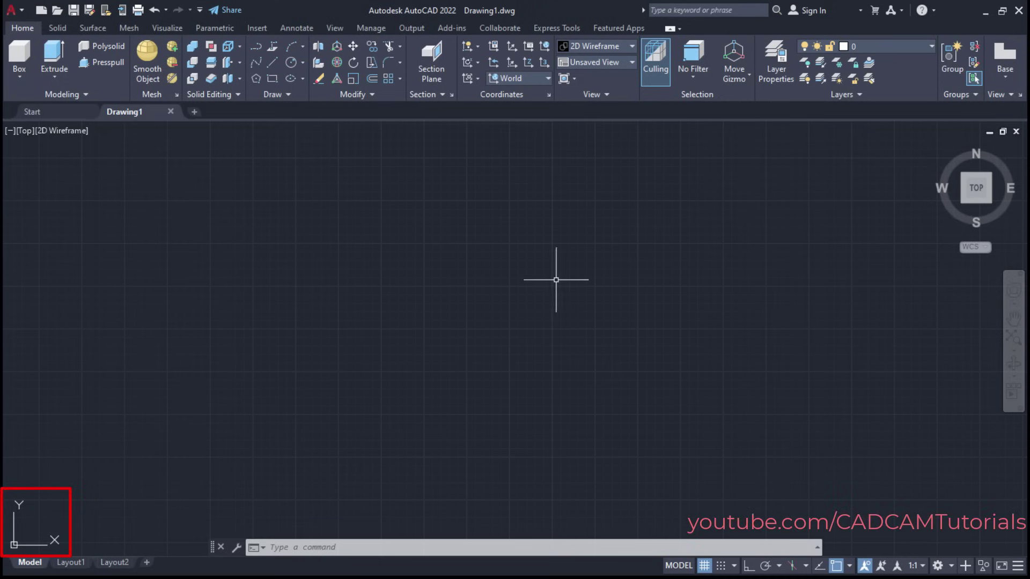
left_click(606, 62)
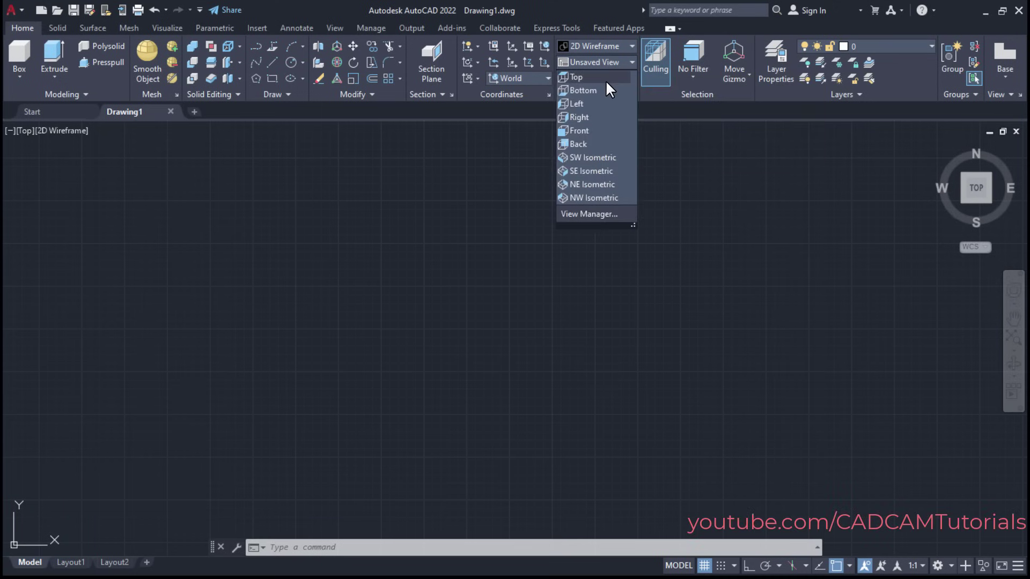
left_click(597, 171)
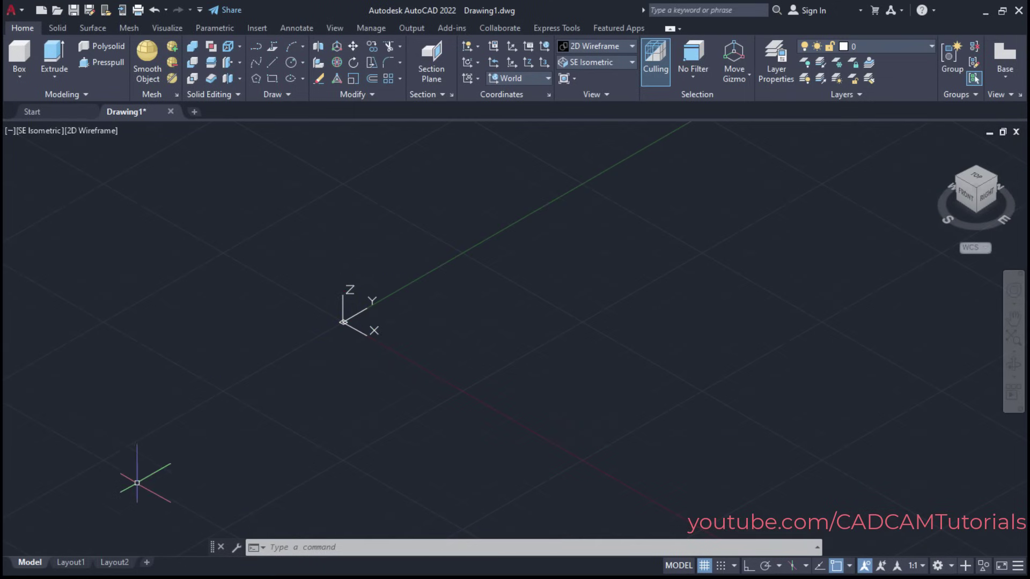
- Set the UCS icon to Noorigin so it stays in the corner of the viewport
type("uc")
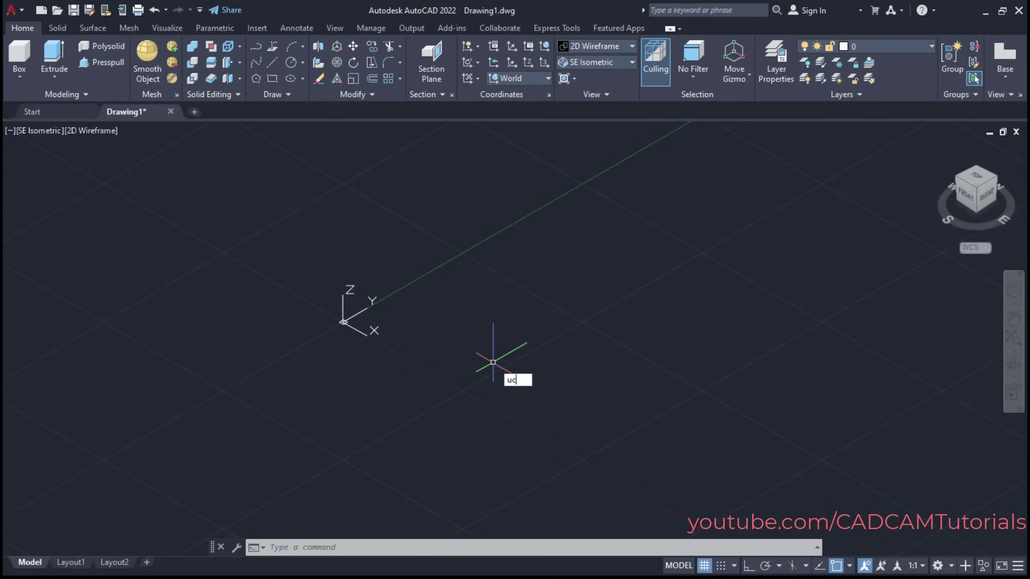
key("Return")
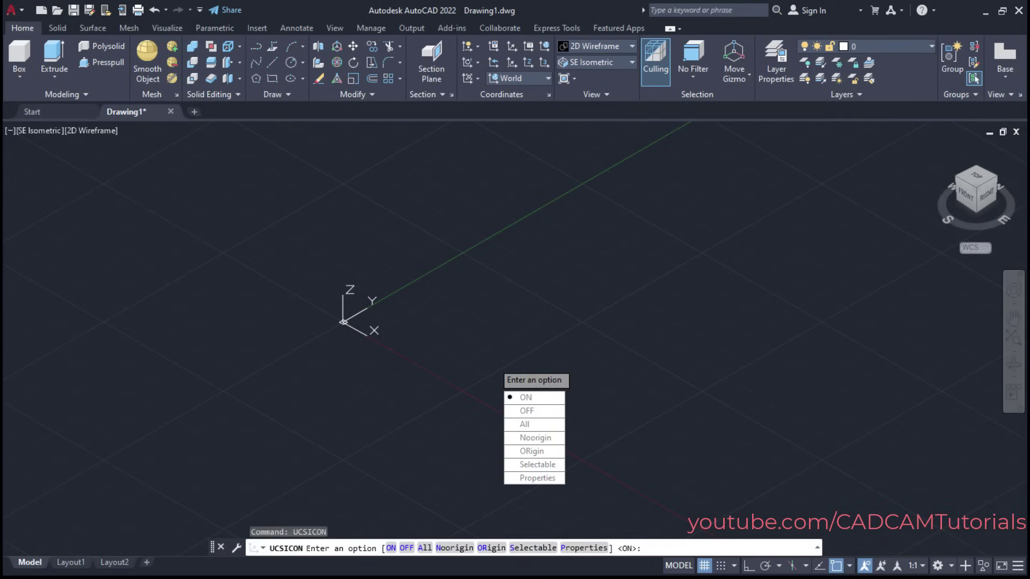
left_click(533, 439)
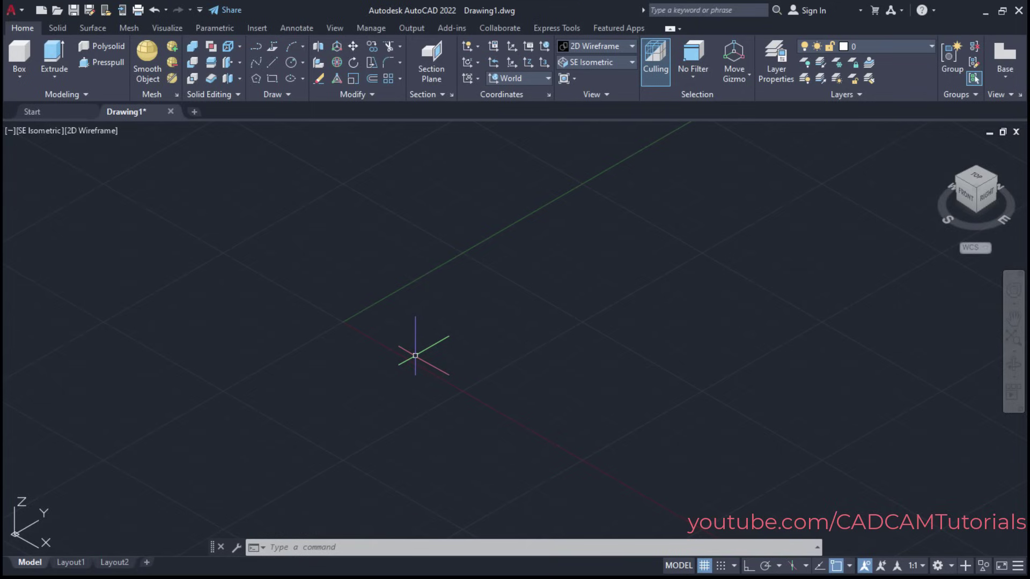
- Check the part's side face in the reference drawing and set the coordinate system to Right
key("alt+Tab")
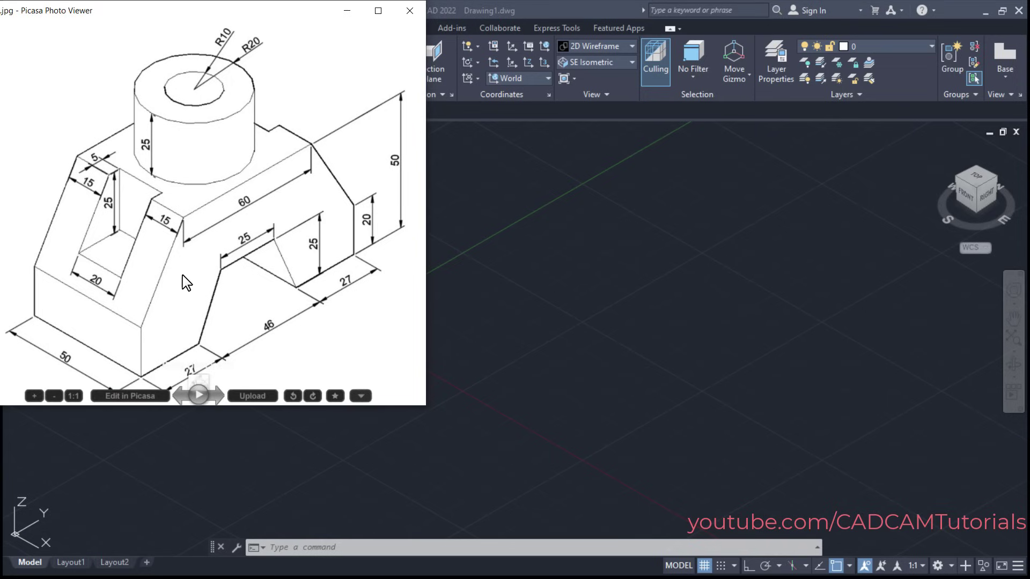
left_click(623, 111)
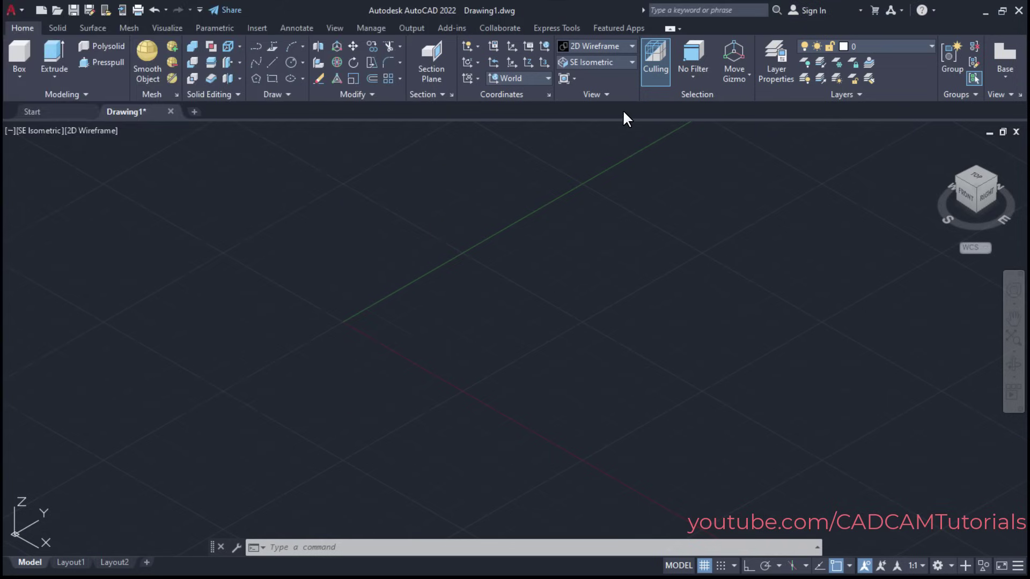
left_click(520, 79)
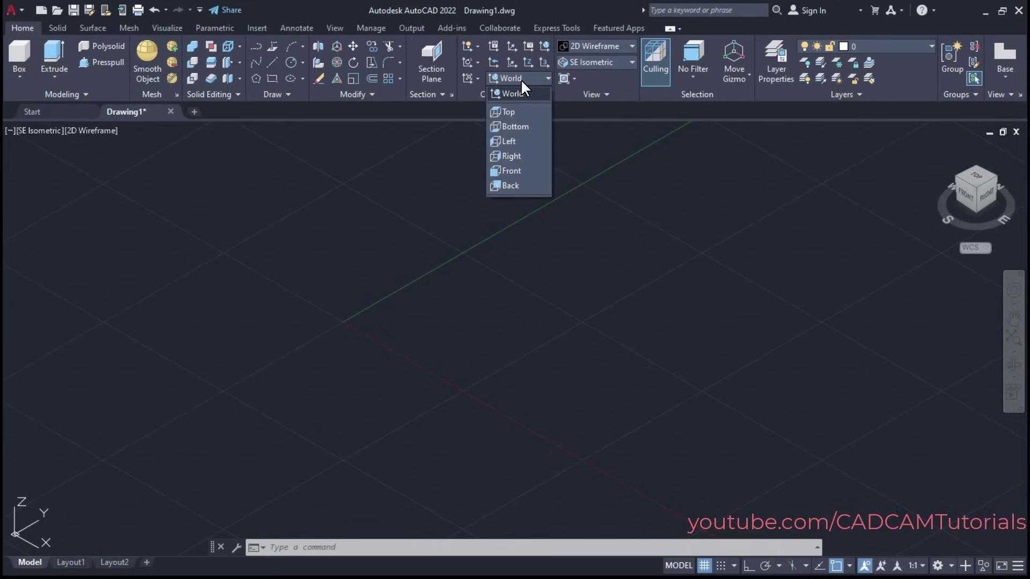
left_click(512, 156)
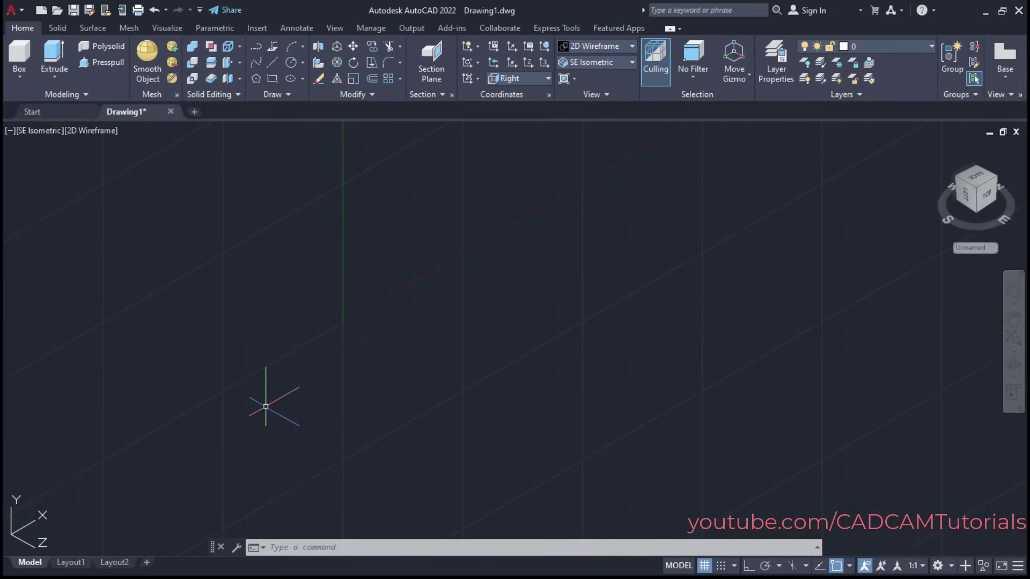
- Draw the first bottom edge of the side profile as a 27-unit line from 0,0 along X, with Ortho on
key("alt+Tab")
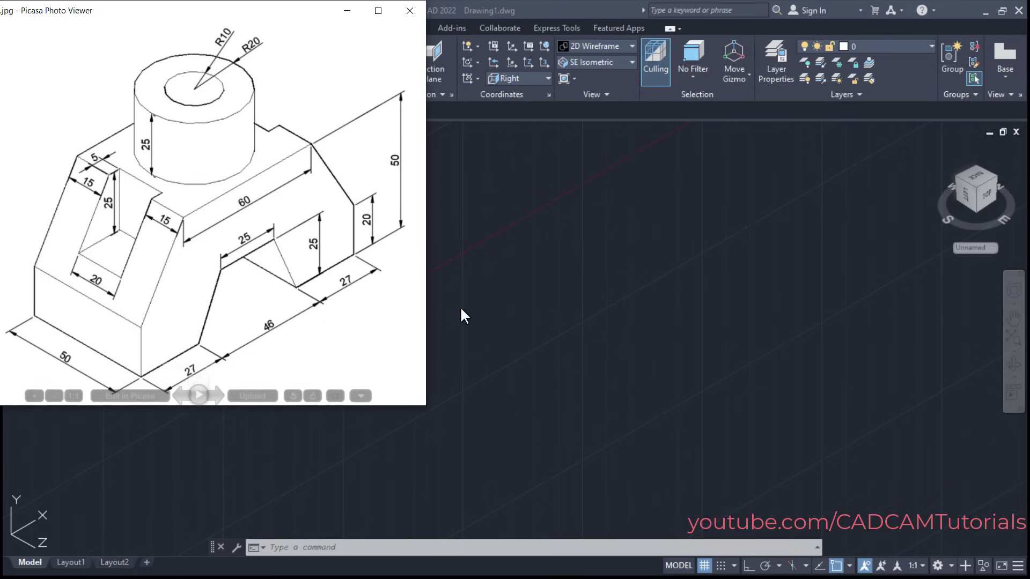
left_click(556, 318)
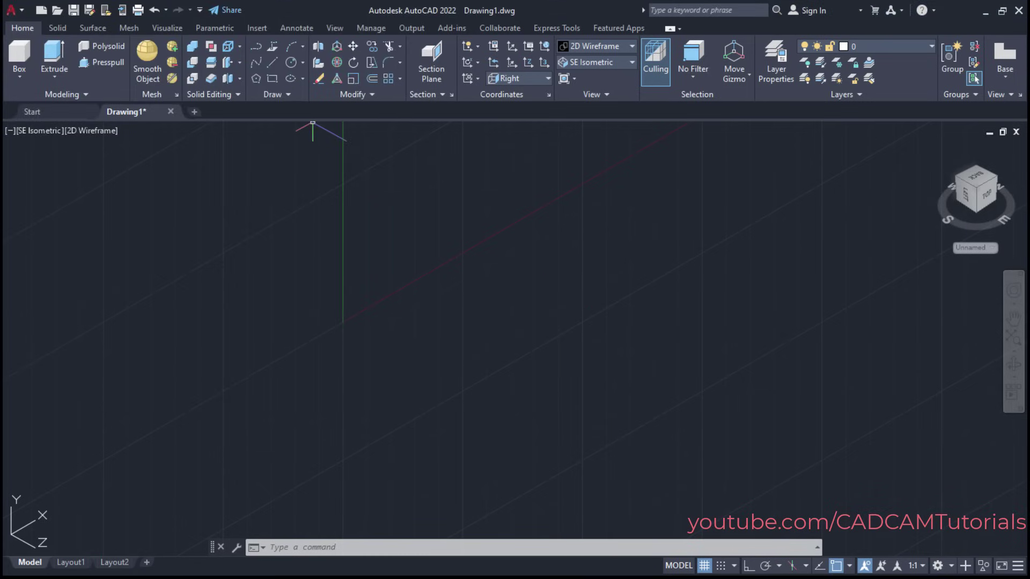
left_click(271, 63)
middle_click_drag(429, 230, 393, 382)
middle_click_drag(420, 349, 396, 361)
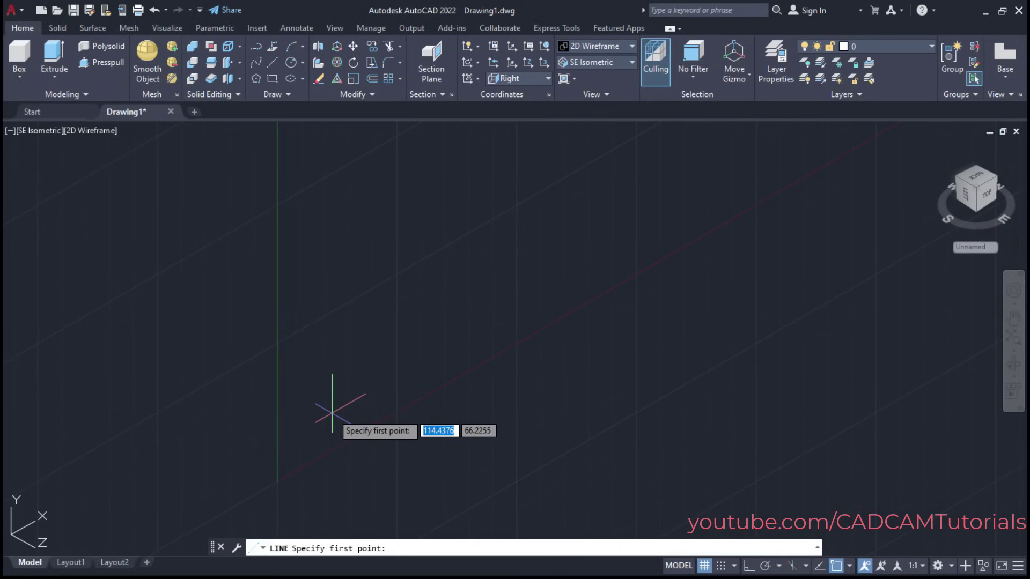
type("0,0")
key("Return")
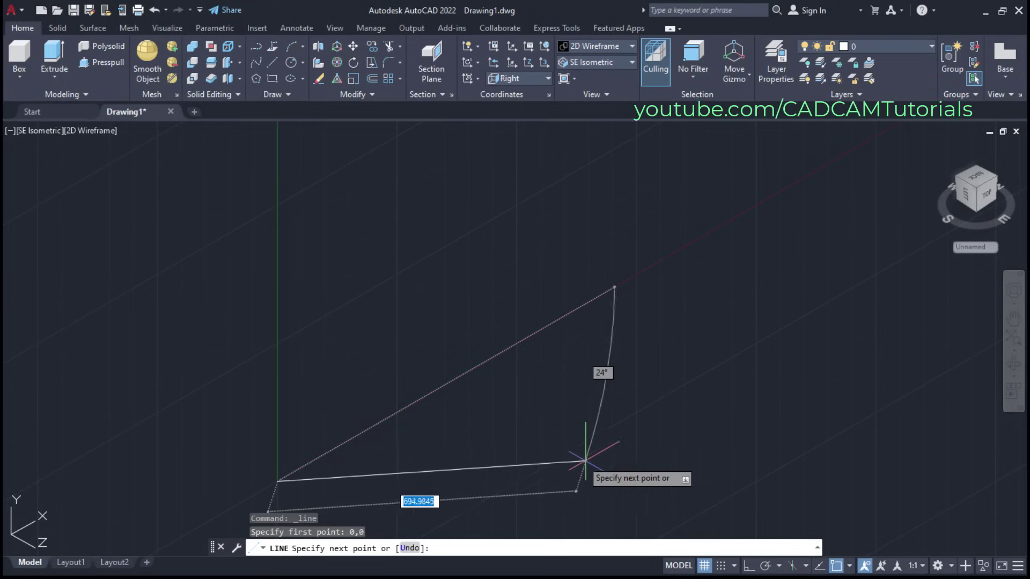
left_click(748, 566)
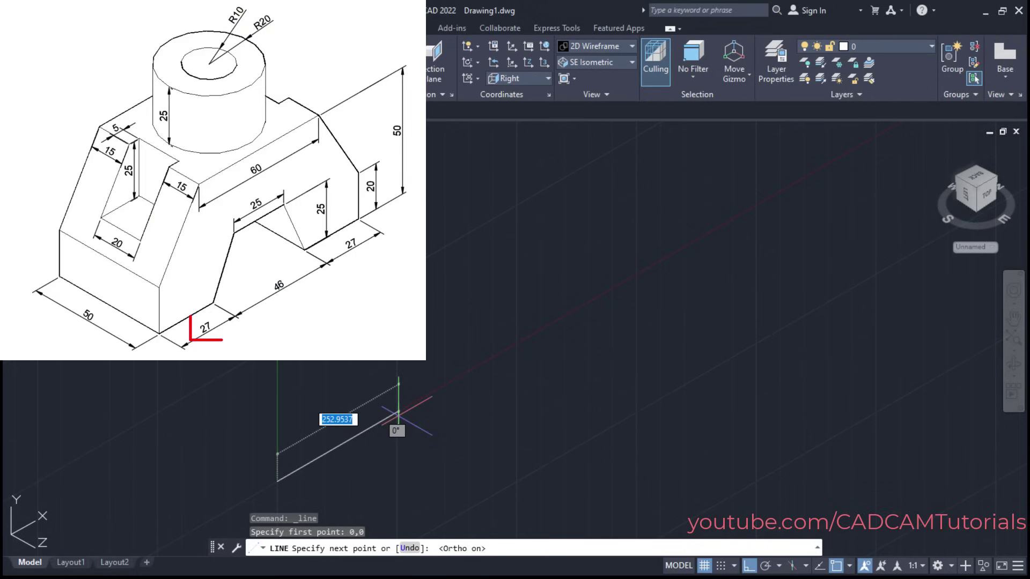
type("27")
key("Return")
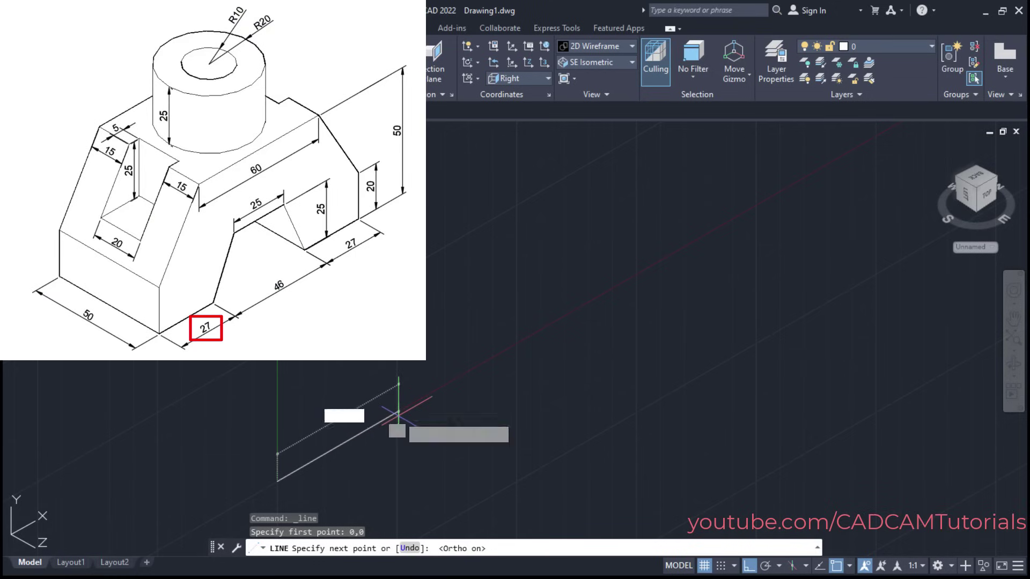
- Continue the line 23 units along X to the middle of the profile, and 25 units straight up
scroll(293, 480, "up", 10)
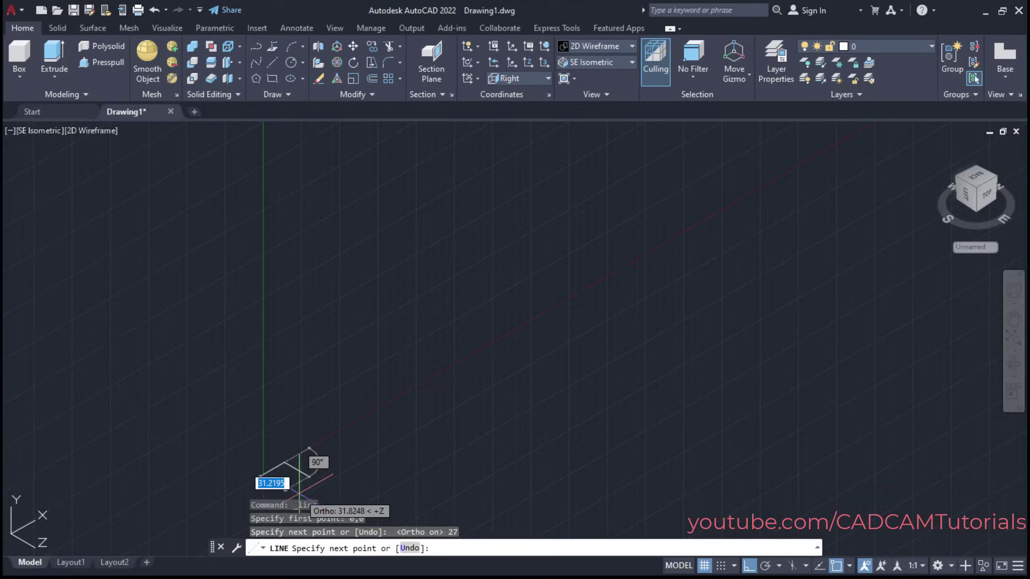
middle_click_drag(273, 455, 340, 476)
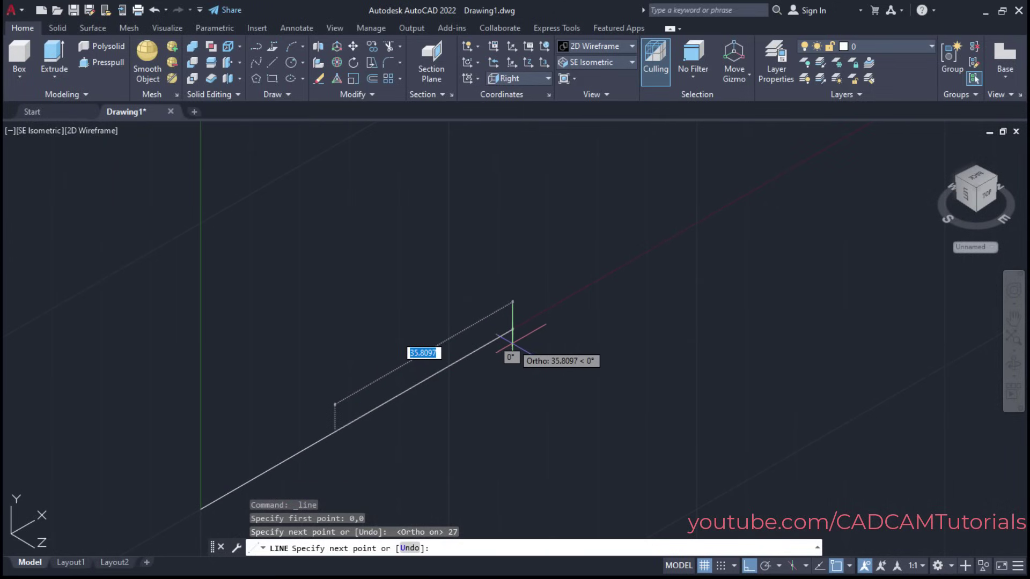
type("23")
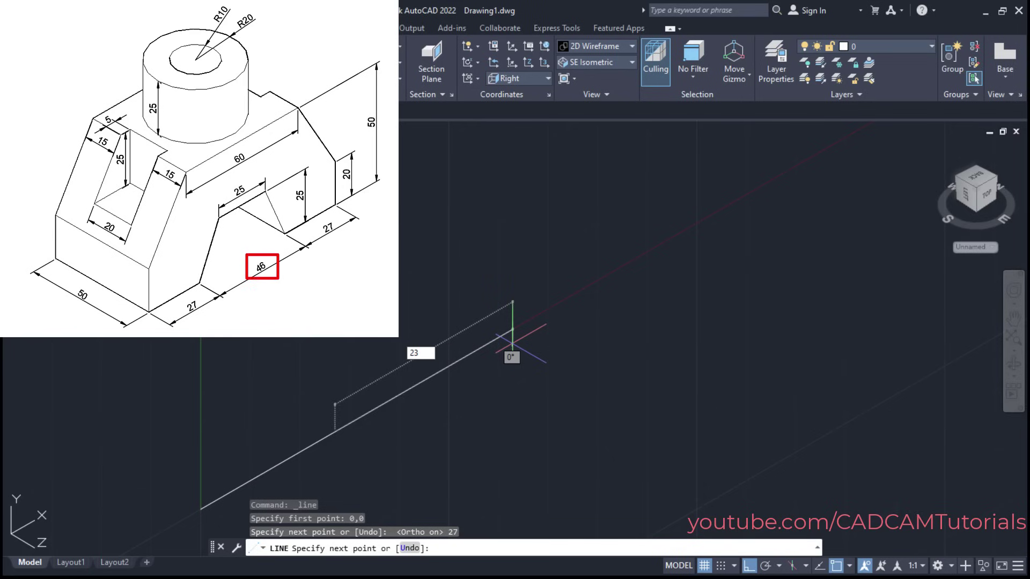
key("Return")
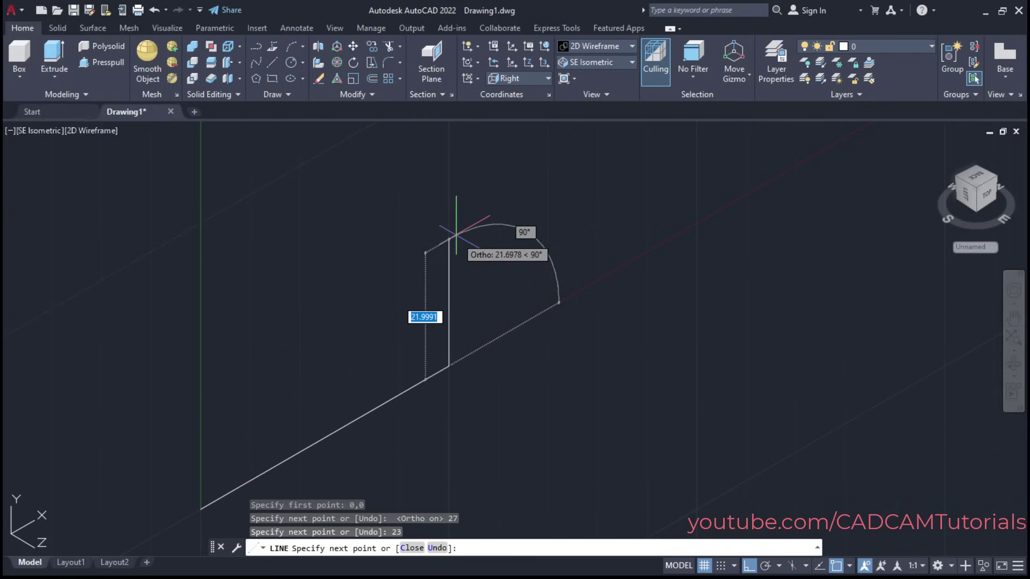
type("25")
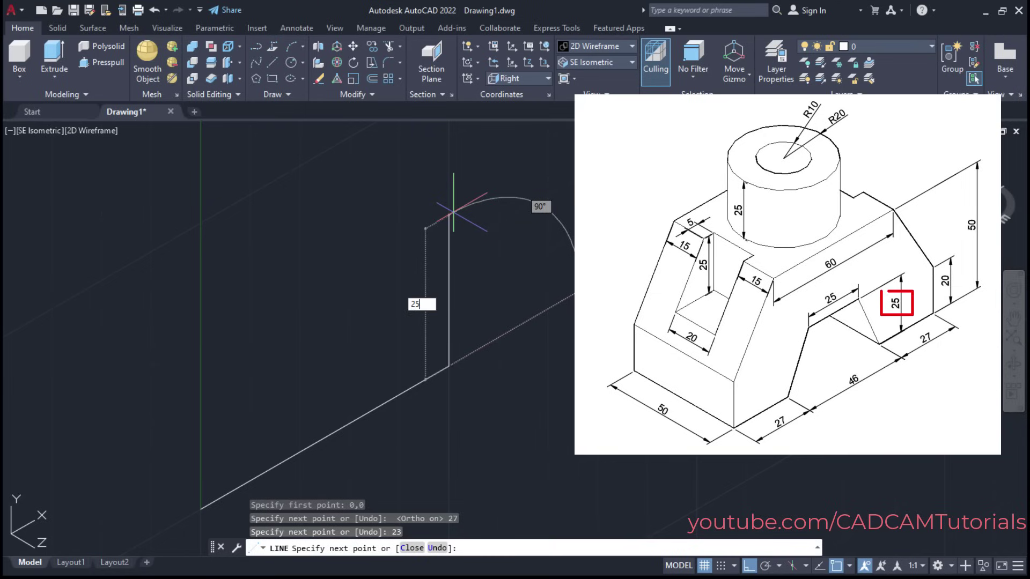
key("Return")
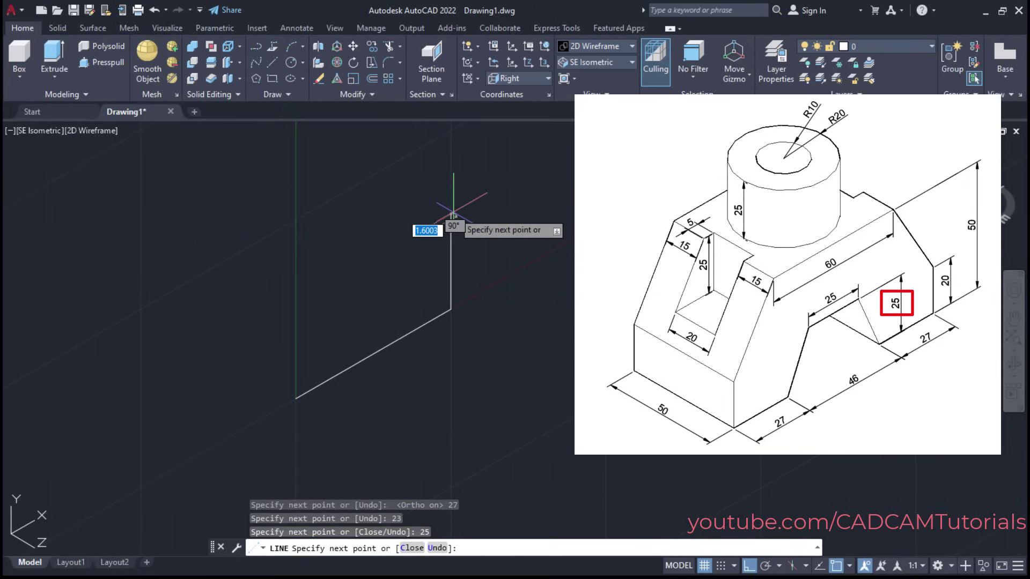
- Draw a 12.5-unit line back along negative X, and with Ortho off a sloping line down to the end of the 27-unit edge
scroll(452, 232, "down", 2)
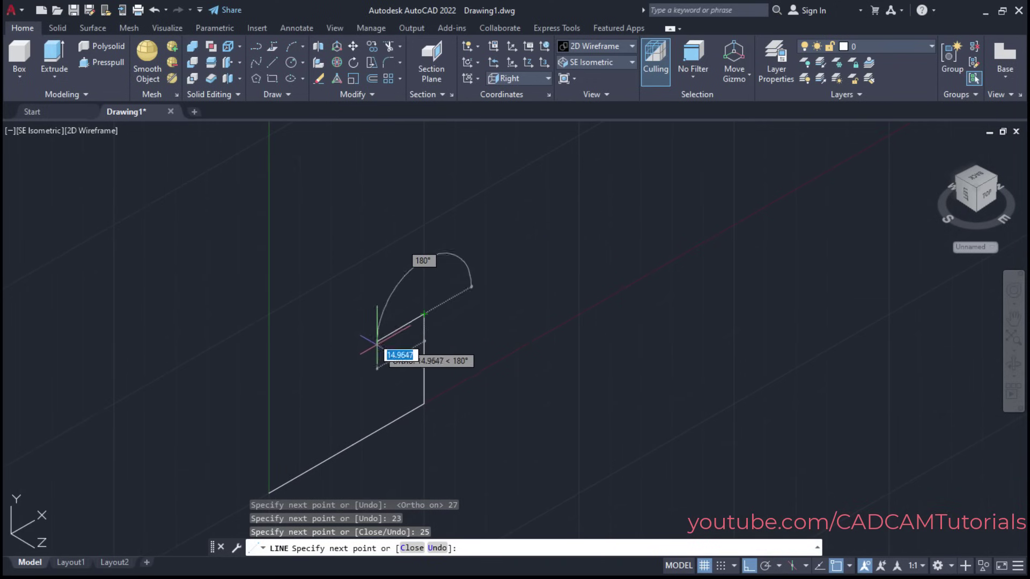
type("12")
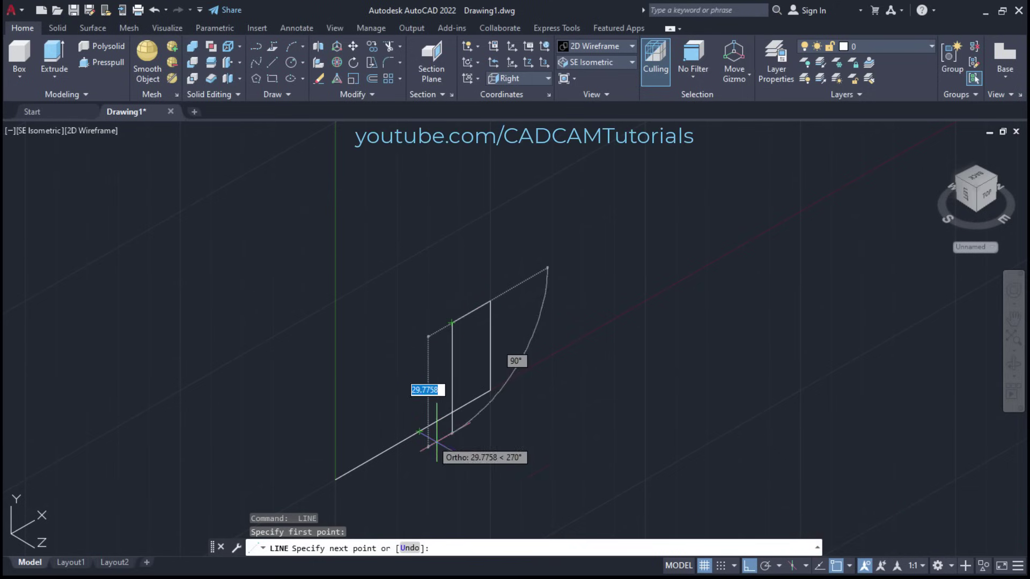
left_click(749, 567)
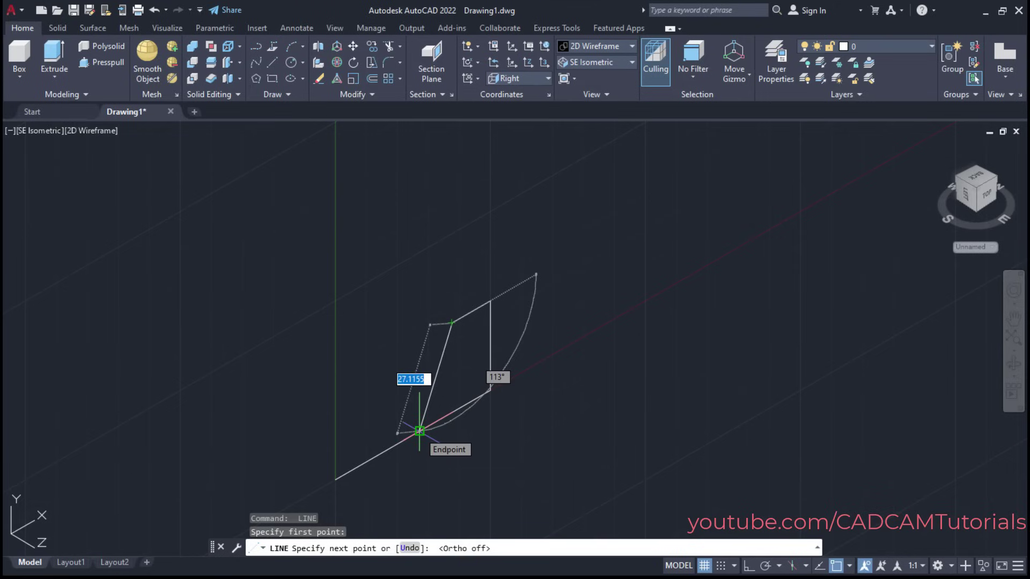
left_click(420, 431)
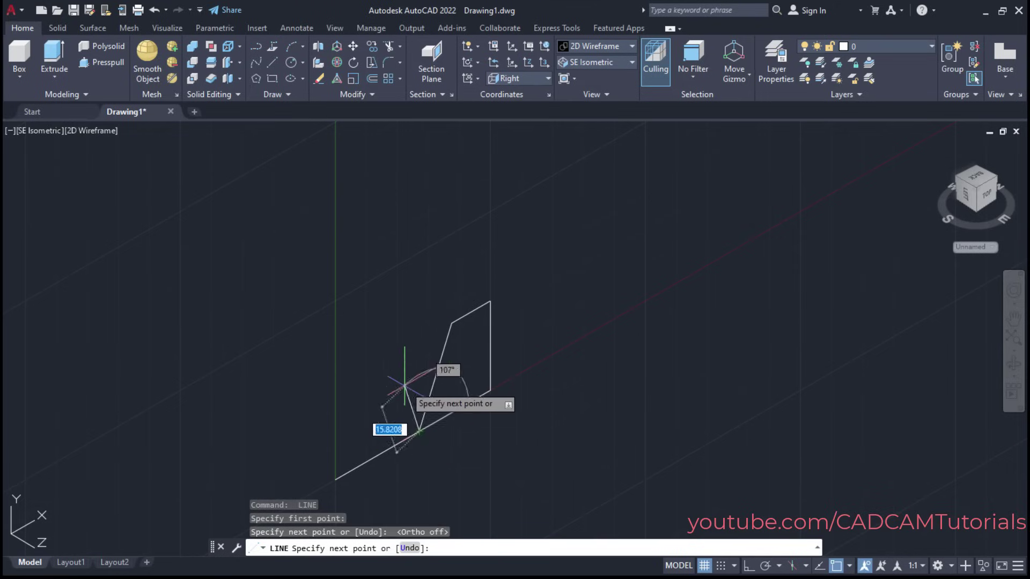
key("Return")
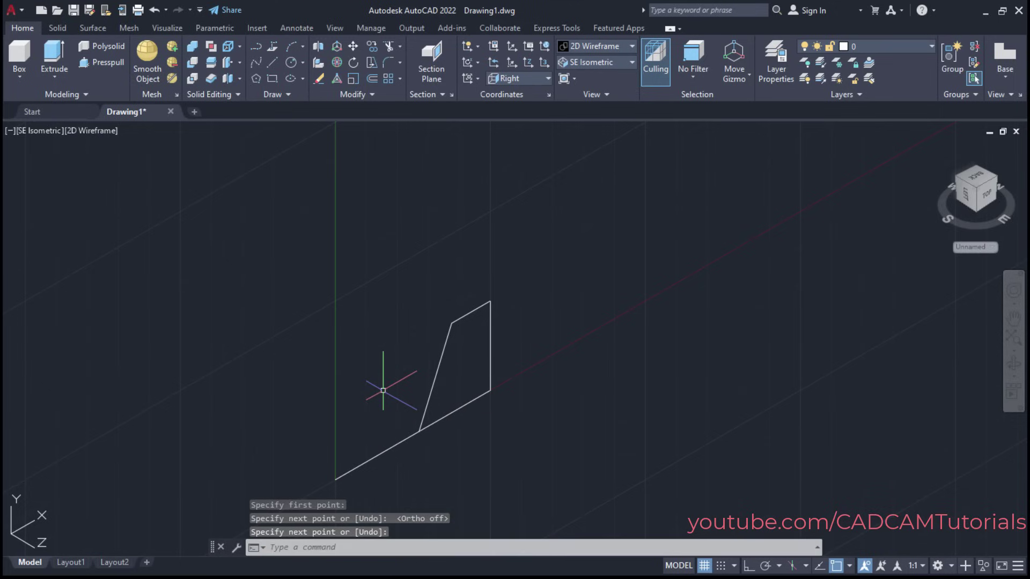
- Consult the reference drawing for the upper dimensions of the side profile
mouse_move(383, 390)
middle_mouse_down()
mouse_move(399, 403)
mouse_move(511, 400)
middle_mouse_up()
key("alt+Tab")
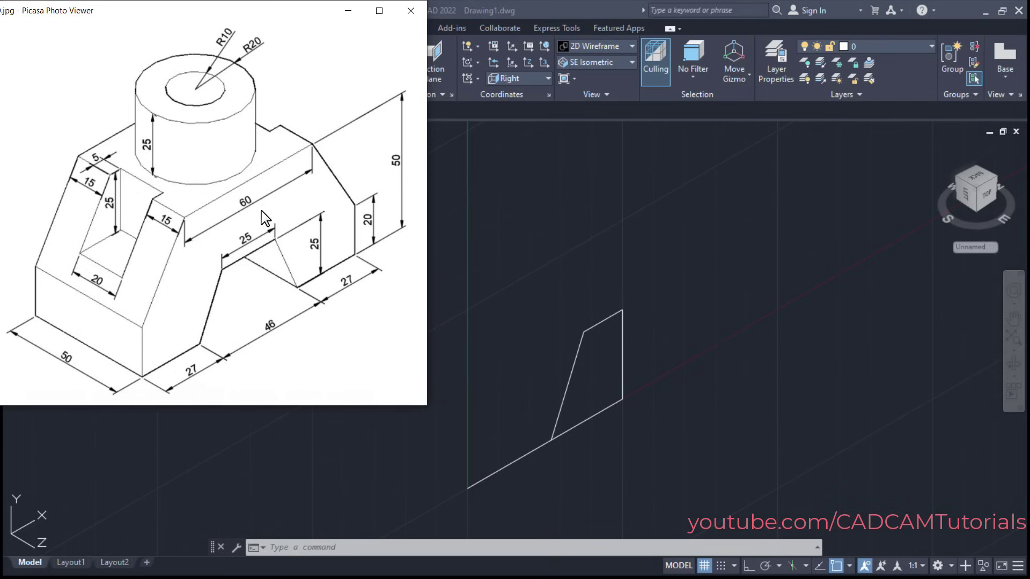
left_click(547, 233)
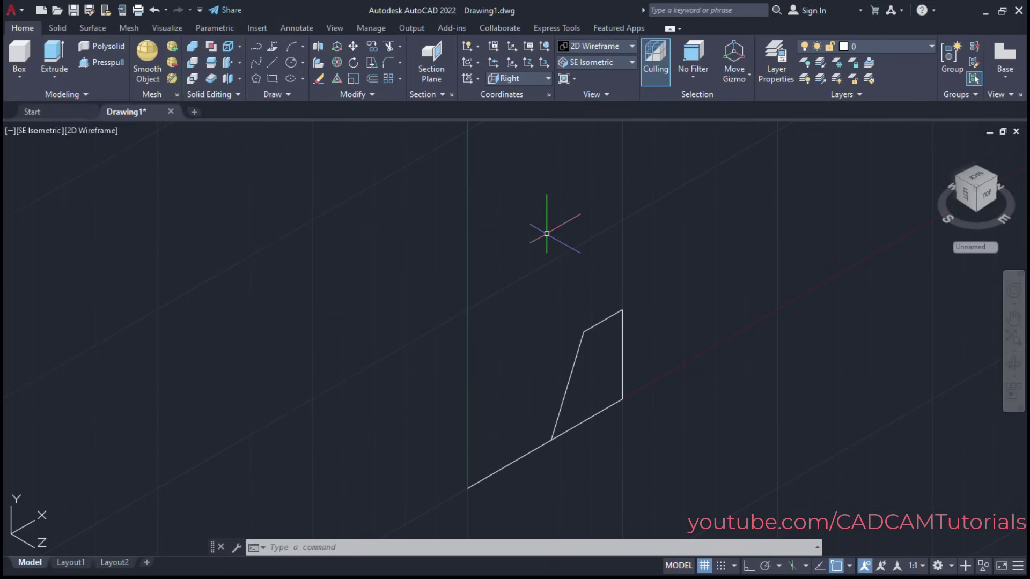
- Draw a 25-unit line straight up from the inner 12.5-unit edge's end on the vertical line, then 30 units along negative X, with Ortho on
type("l")
key("Return")
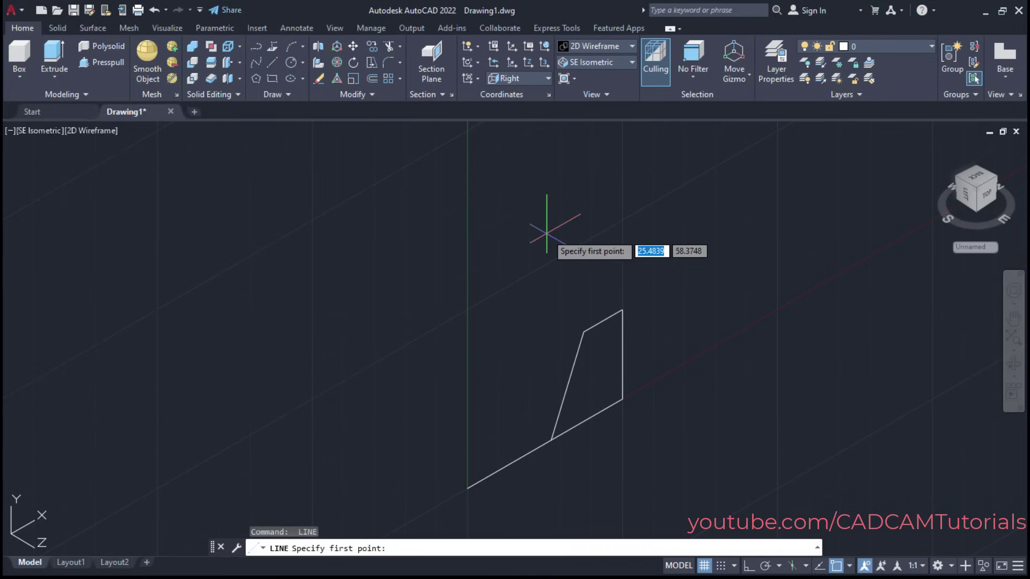
left_click(622, 310)
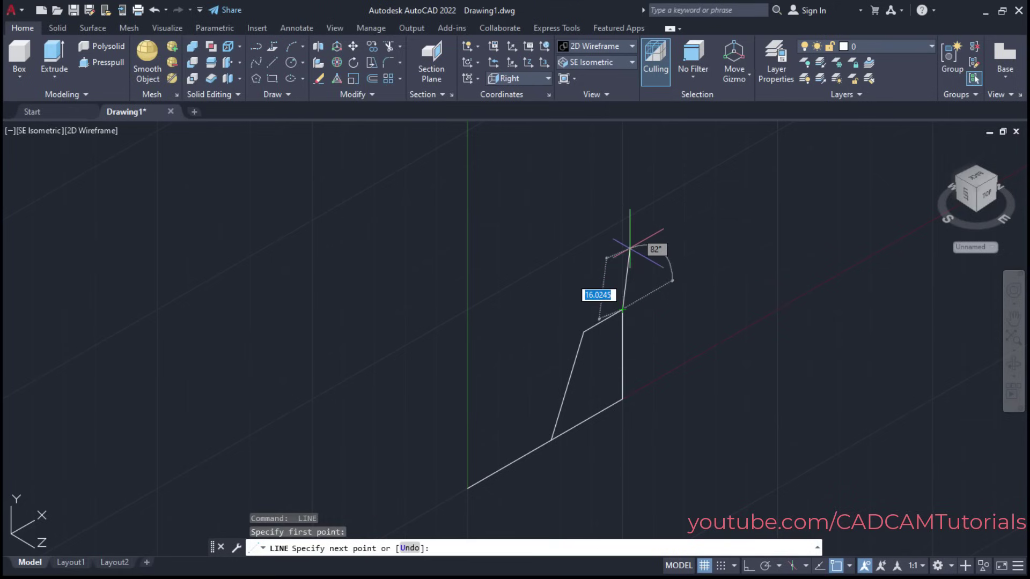
left_click(748, 566)
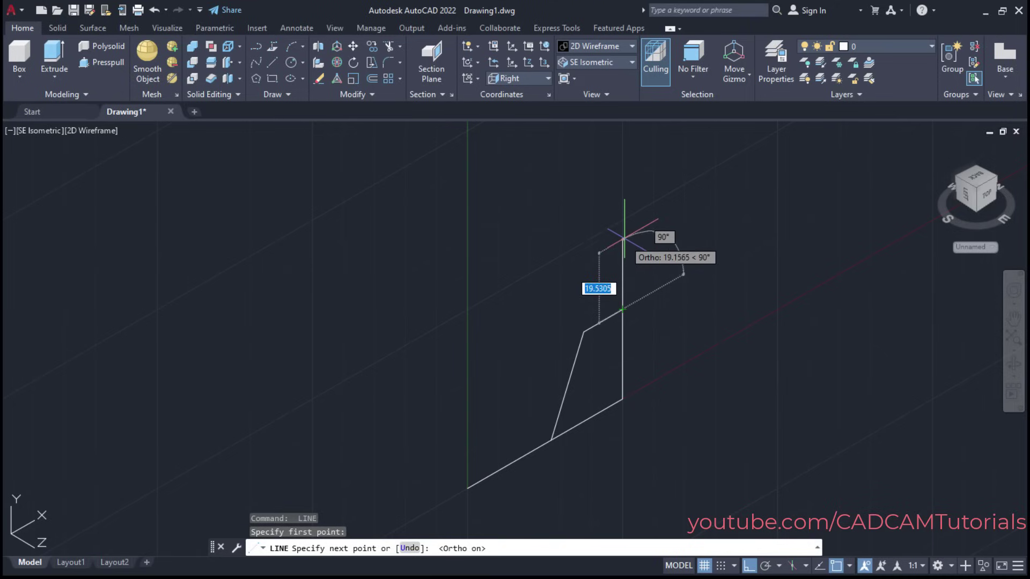
type("25")
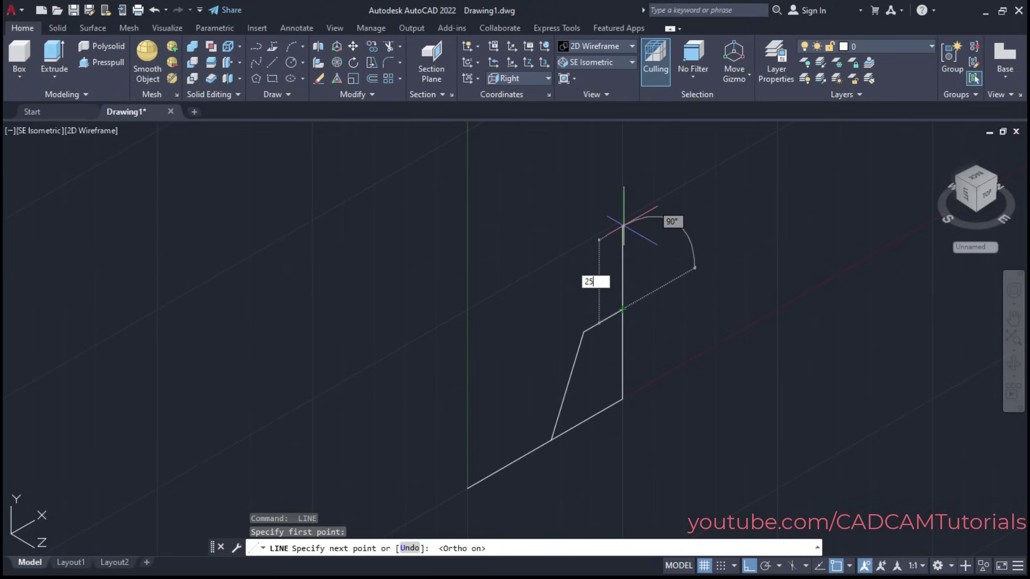
key("Return")
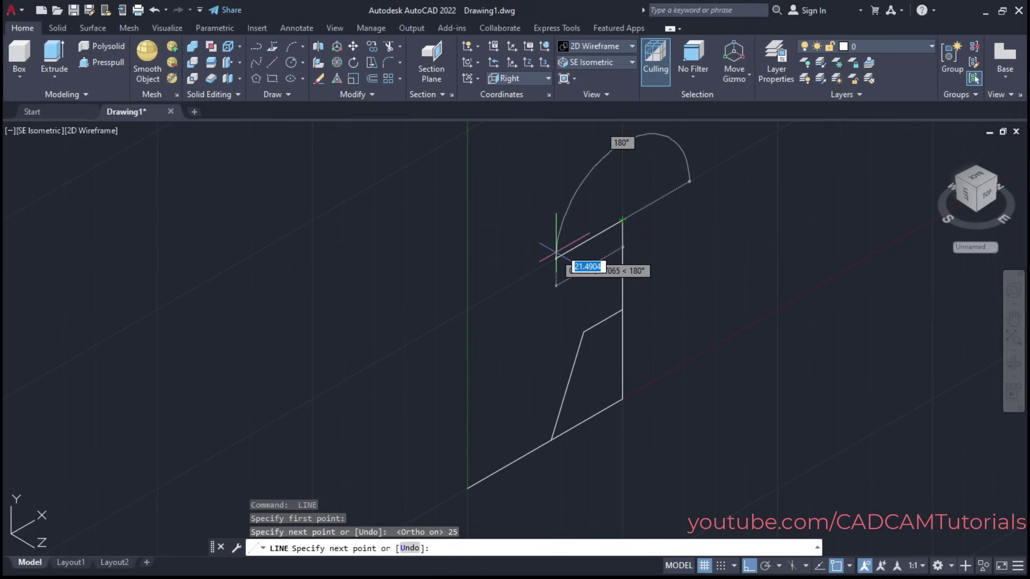
type("30")
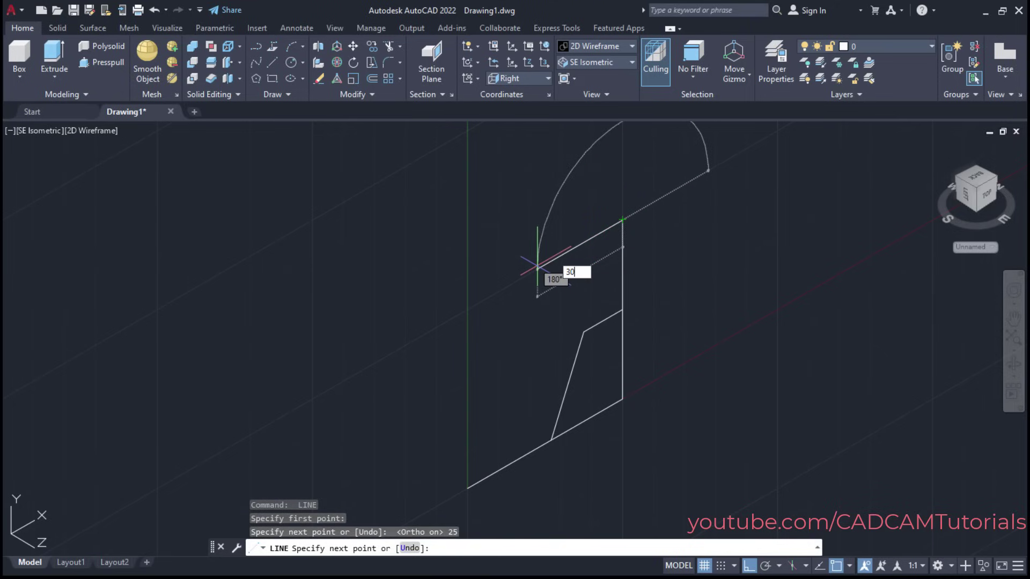
key("Return")
key("Return")
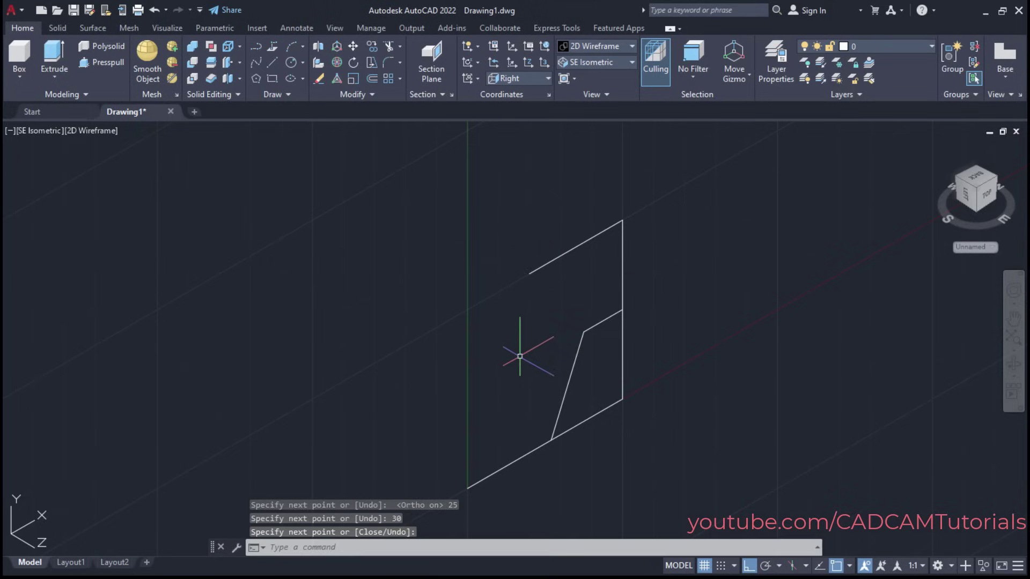
- Draw a 20-unit line straight up from the profile's origin corner and a sloping line to the free end of the 30-unit top edge
key("Return")
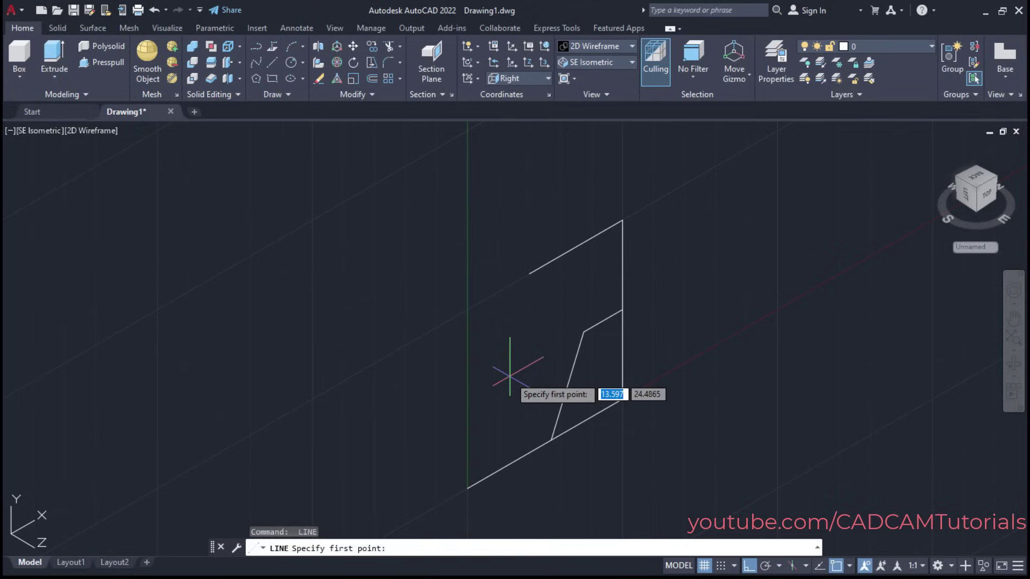
left_click(468, 488)
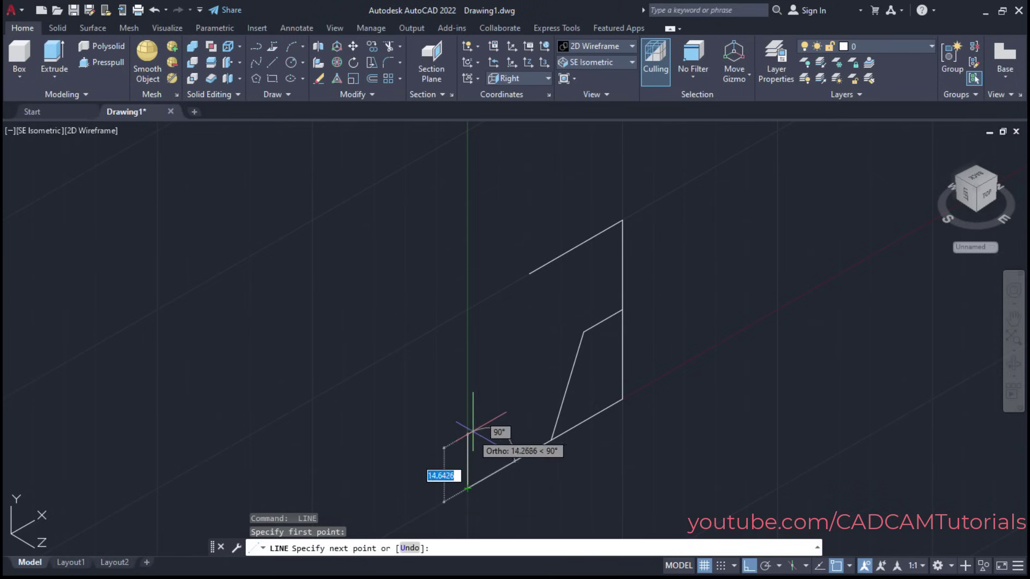
type("2")
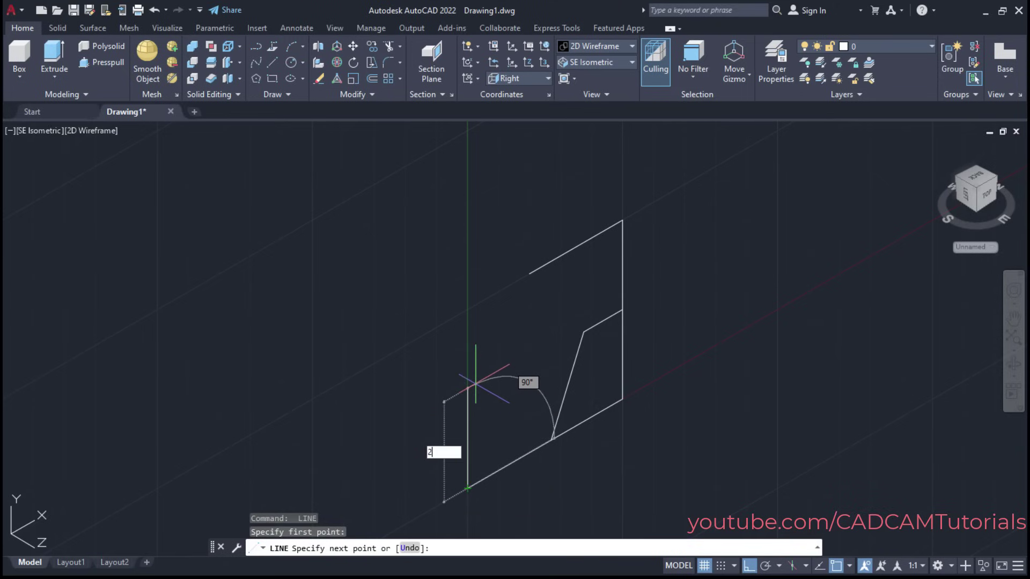
type("0")
key("Return")
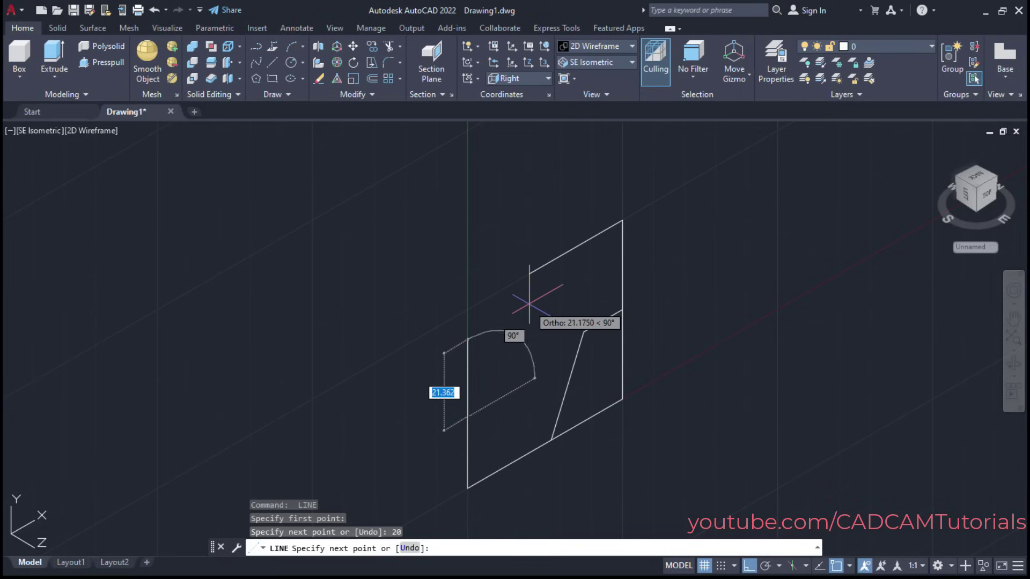
left_click(530, 274)
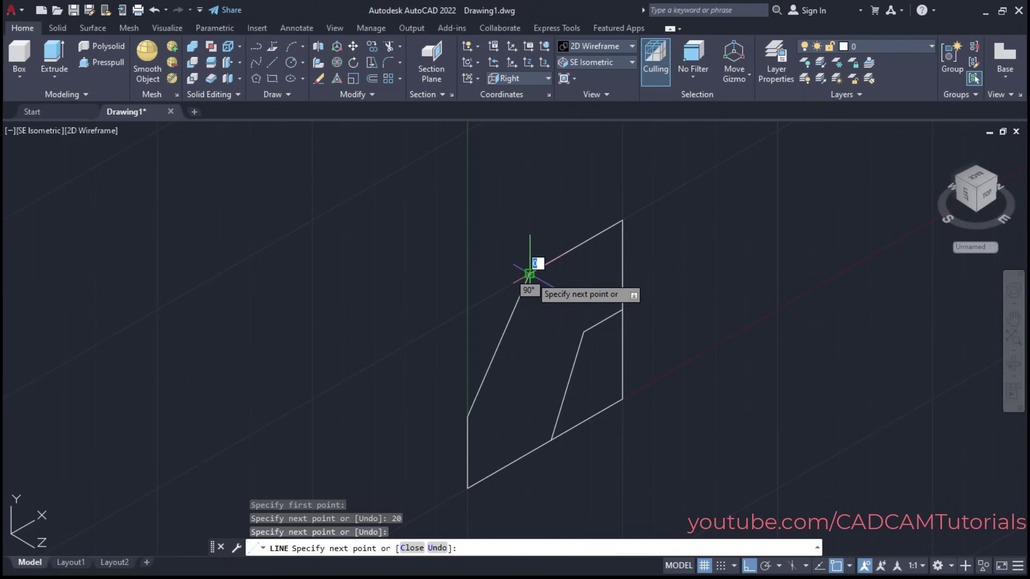
key("Return")
- Check the body width in the reference drawing and Presspull the closed side profile area by 50 units
middle_click_drag(551, 338, 631, 359)
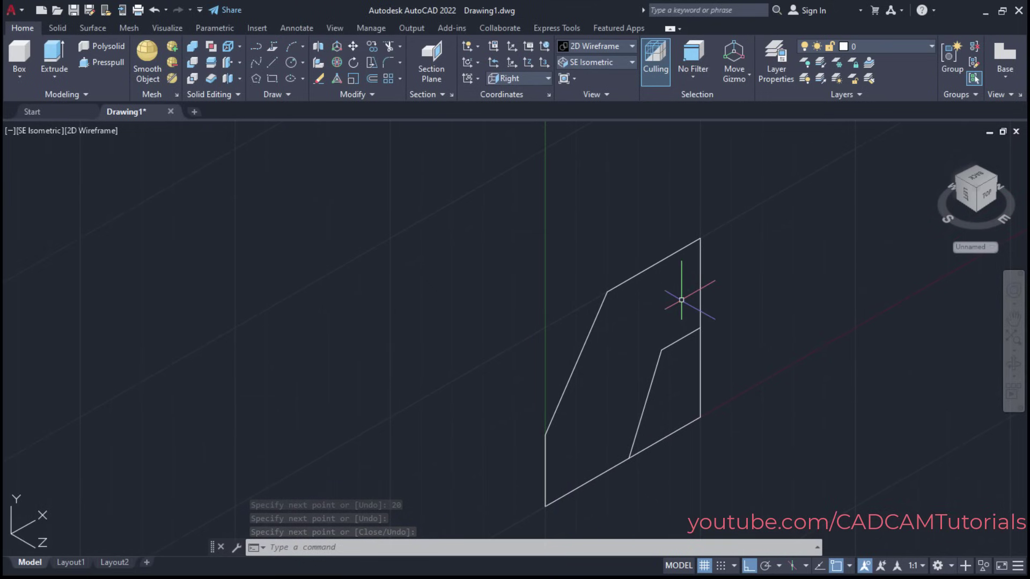
key("alt+Tab")
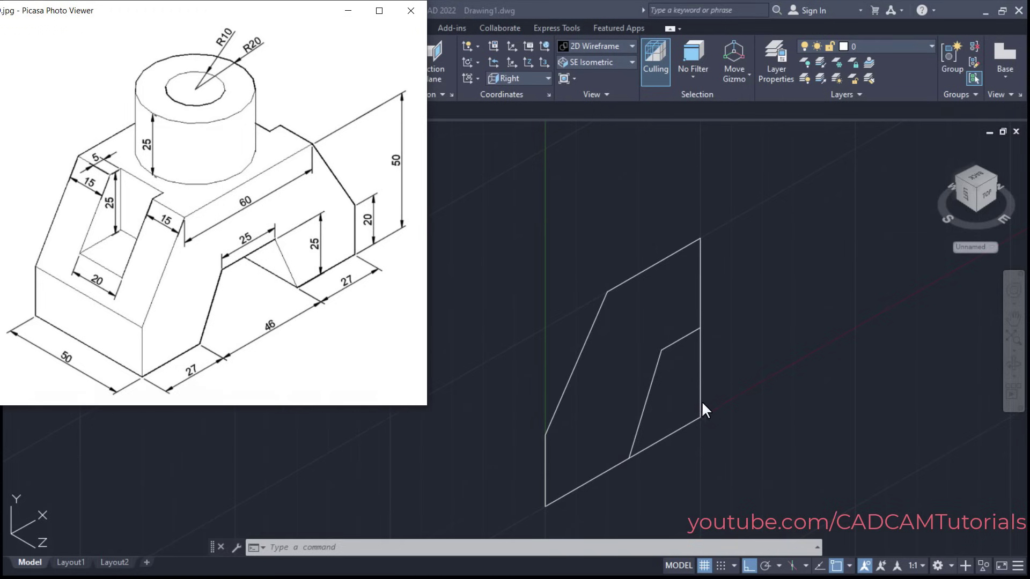
left_click(627, 369)
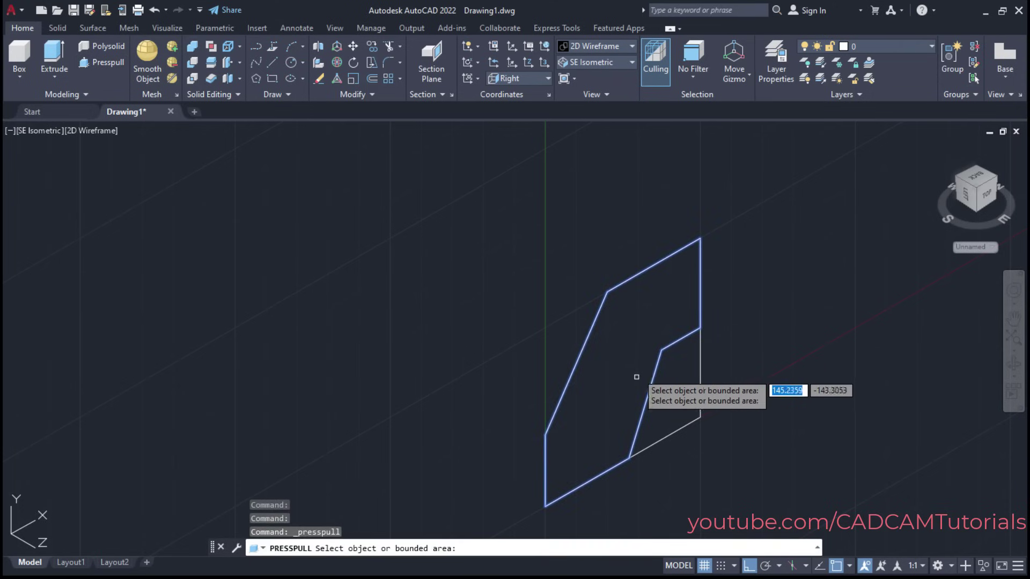
left_click(608, 369)
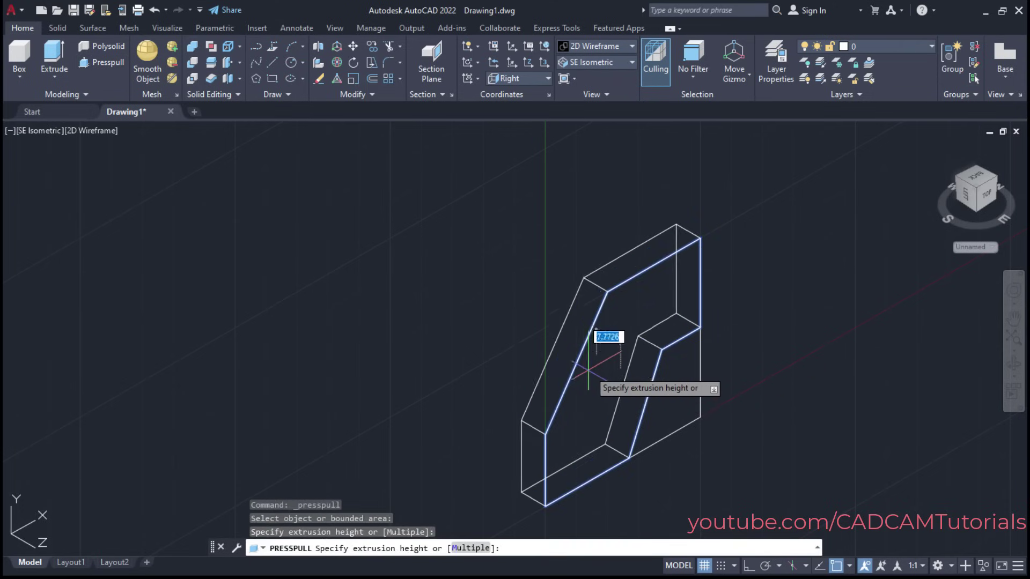
type("50")
key("Return")
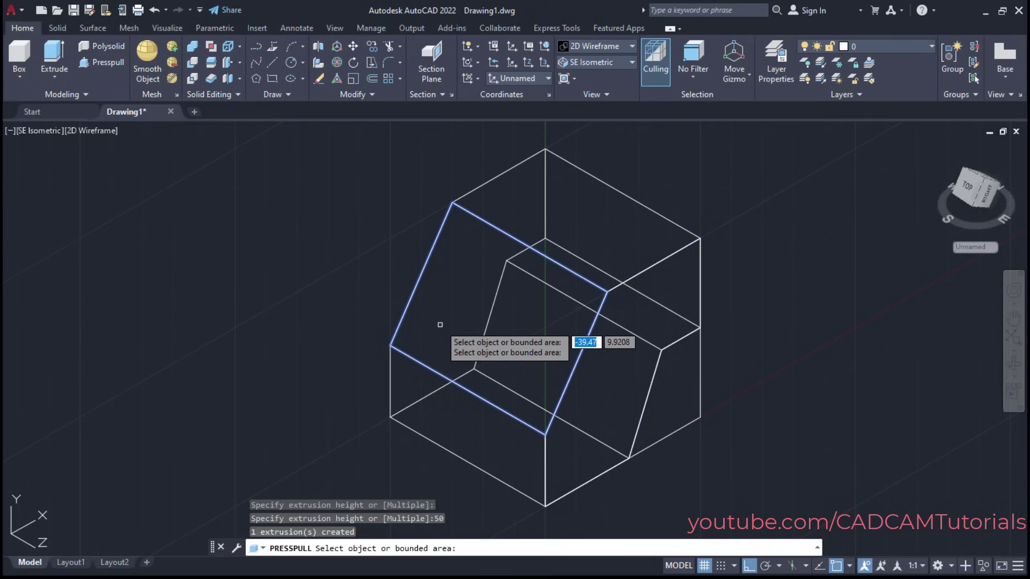
key("Return")
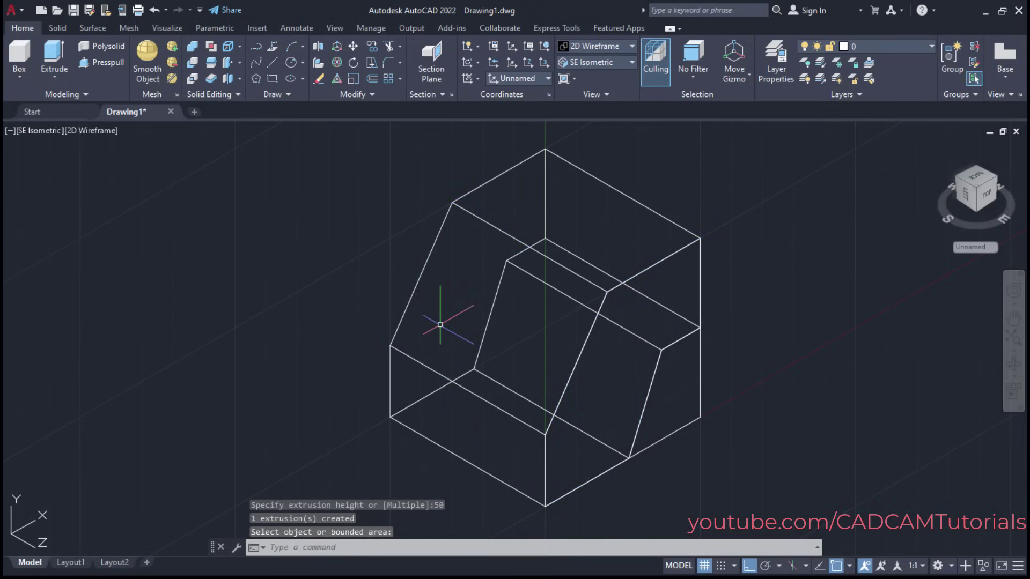
- Display the solid in the Shaded with edges visual style and turn the grid off
scroll(421, 333, "down", 2)
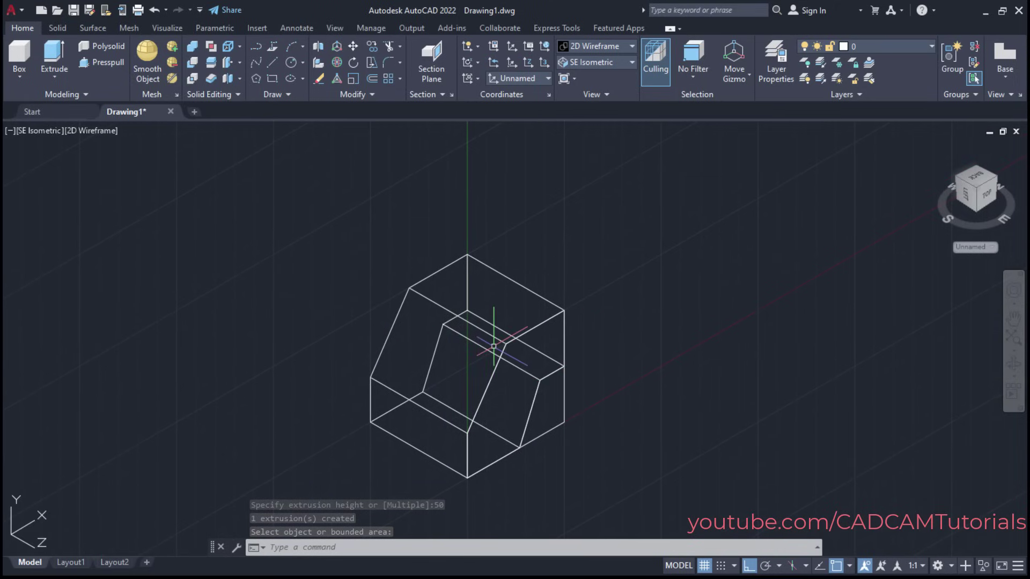
left_click(607, 47)
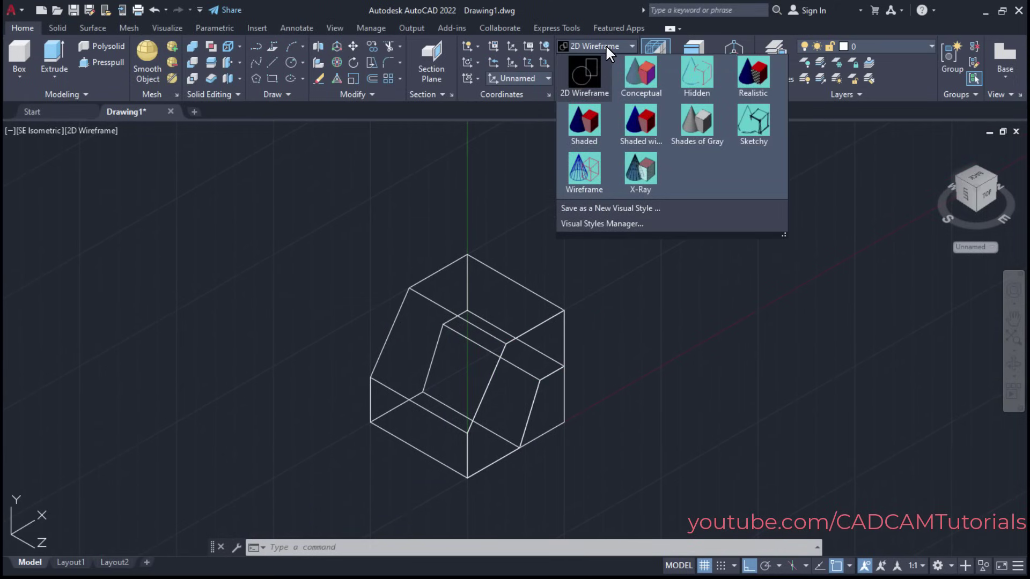
left_click(640, 125)
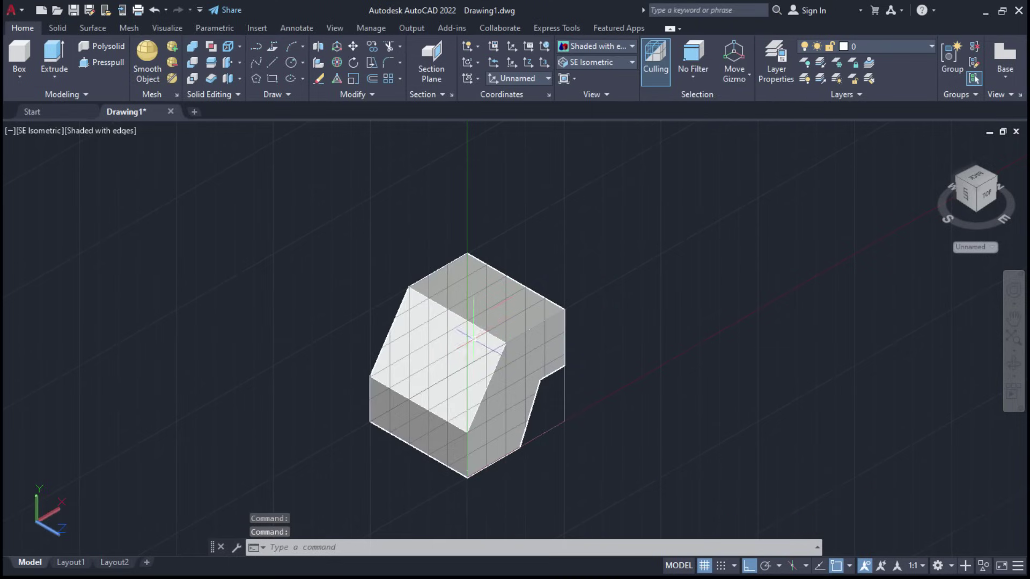
left_click(705, 566)
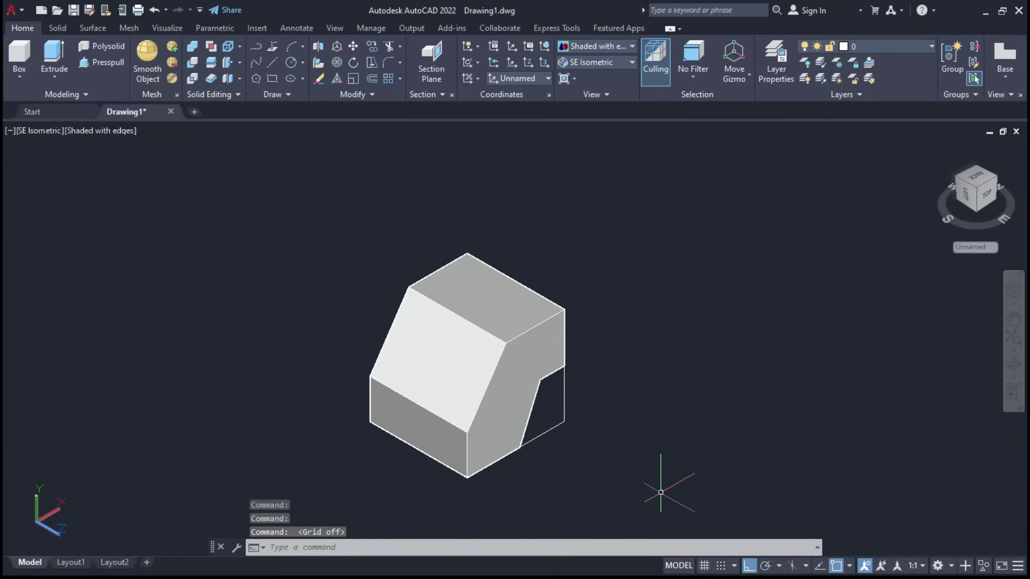
middle_click_drag(593, 457, 714, 445, "shift")
- Check the slot dimensions in the reference drawing and, with the UCS set to Top, draw a 20 by 5 rectangle beside the body
key("alt+Tab")
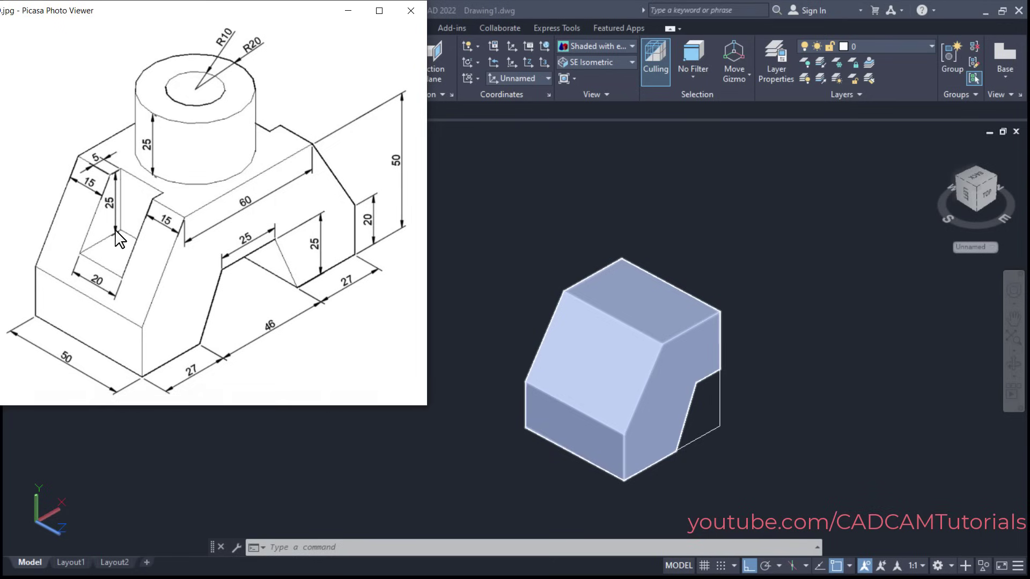
left_click(638, 287)
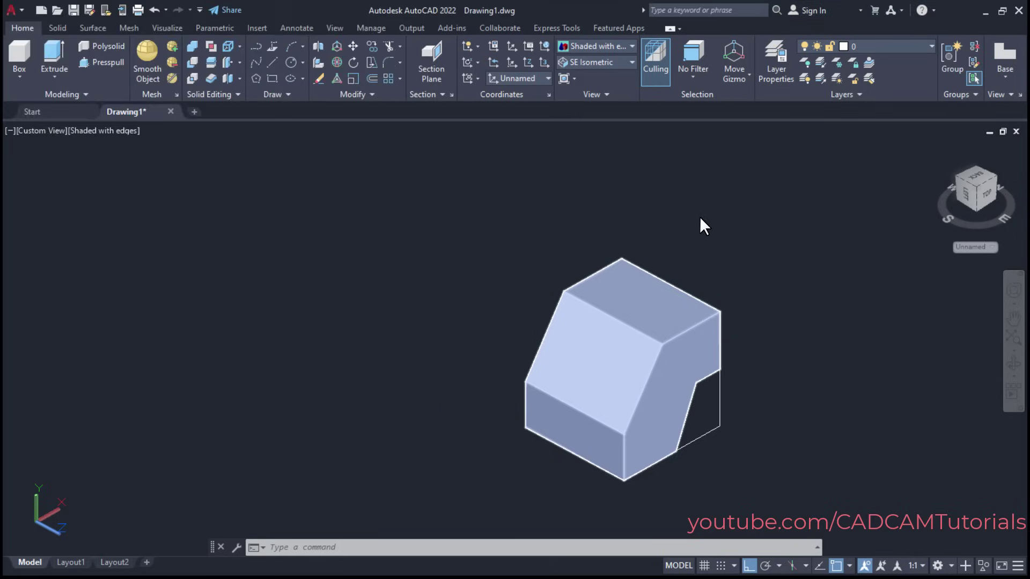
middle_click_drag(740, 349, 482, 360)
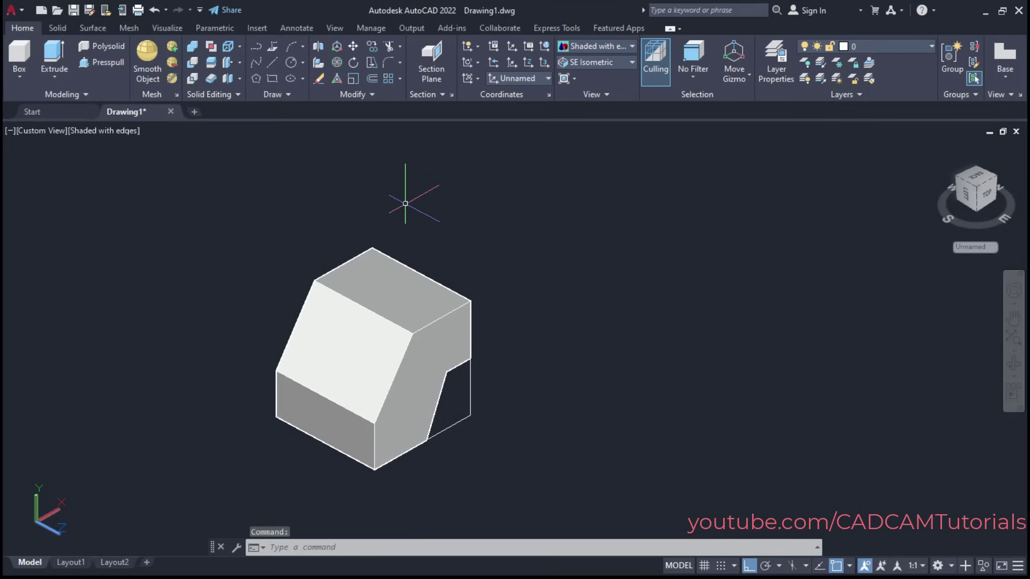
left_click(271, 79)
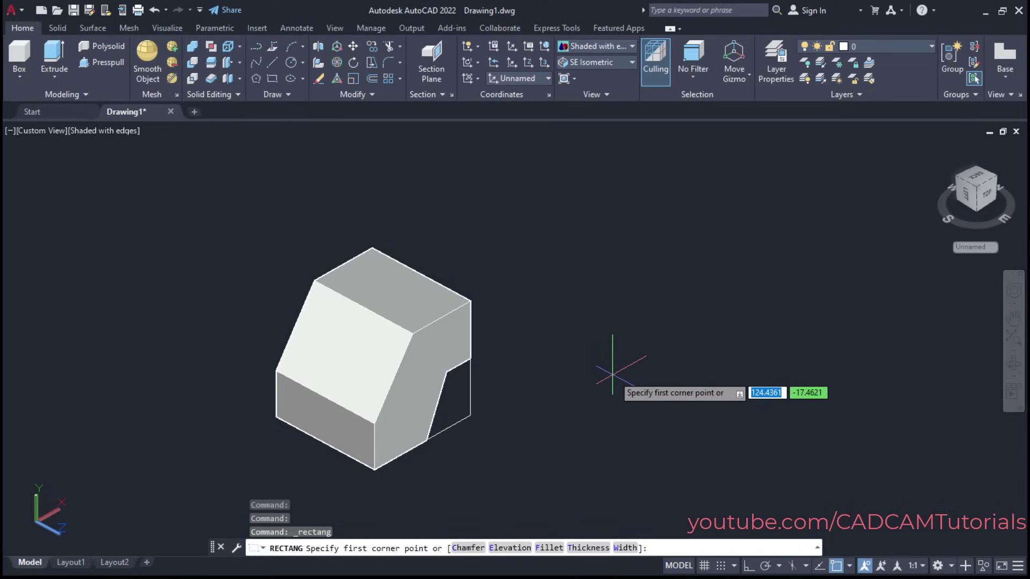
left_click(613, 373)
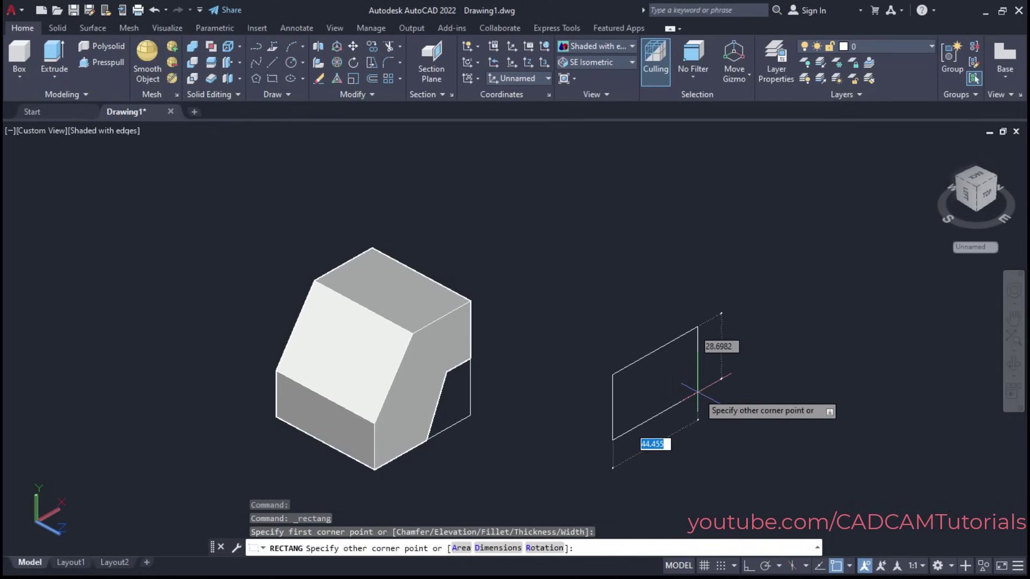
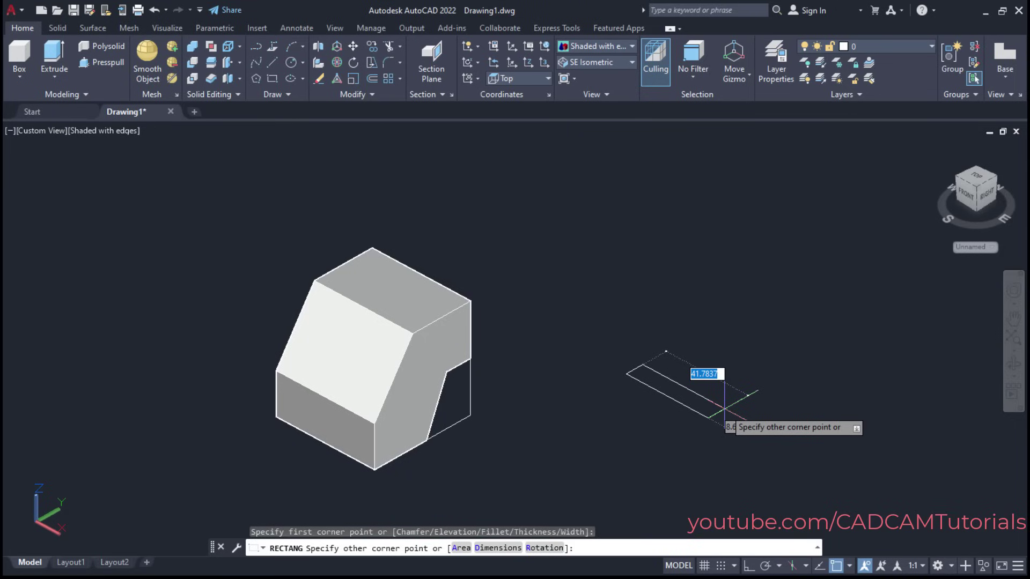
key("Tab")
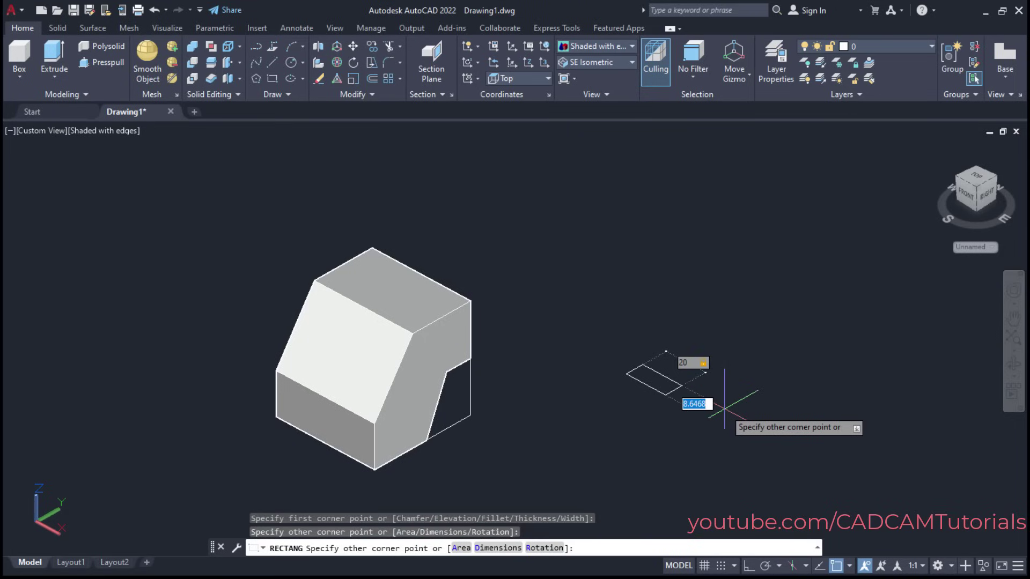
key("Return")
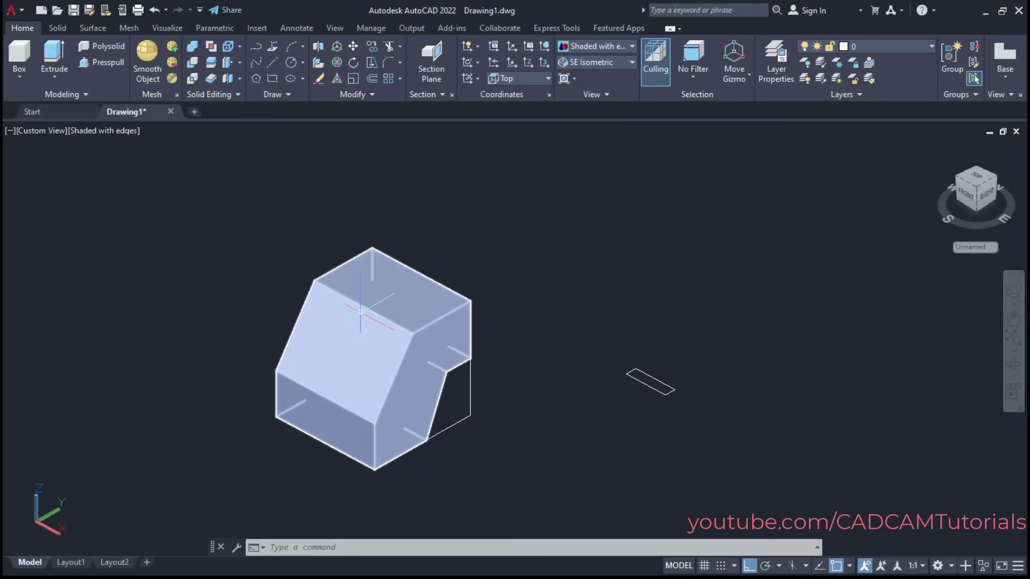
- Move the rectangle by the midpoint of its long side onto the midpoint of the edge between the body's top and sloping faces
left_click(353, 51)
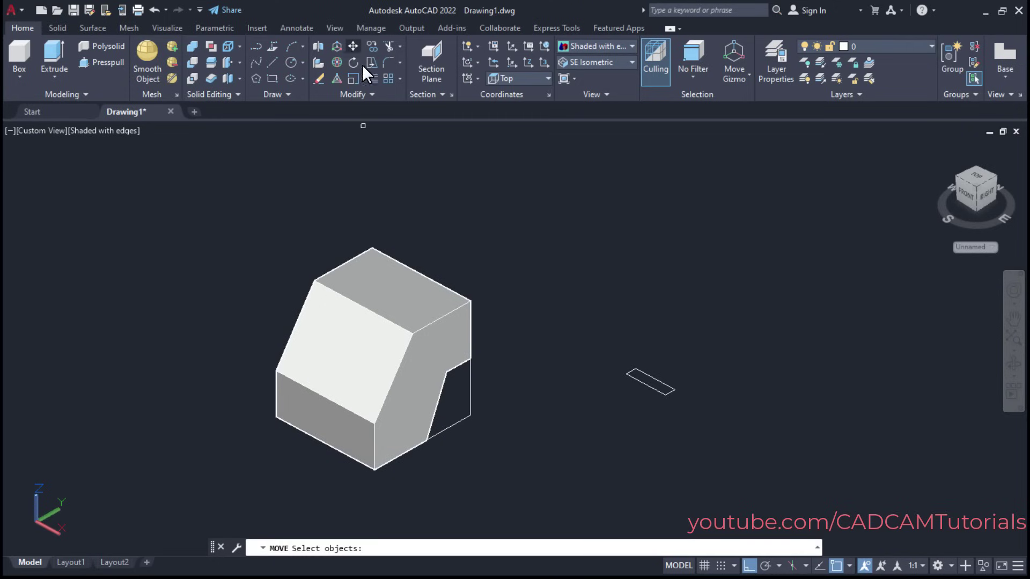
left_click(657, 388)
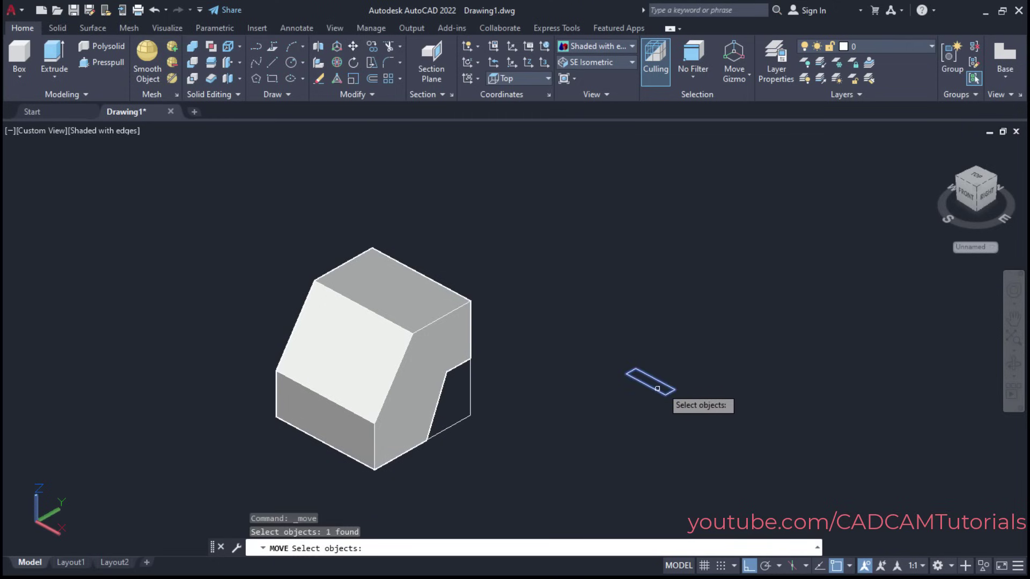
key("Return")
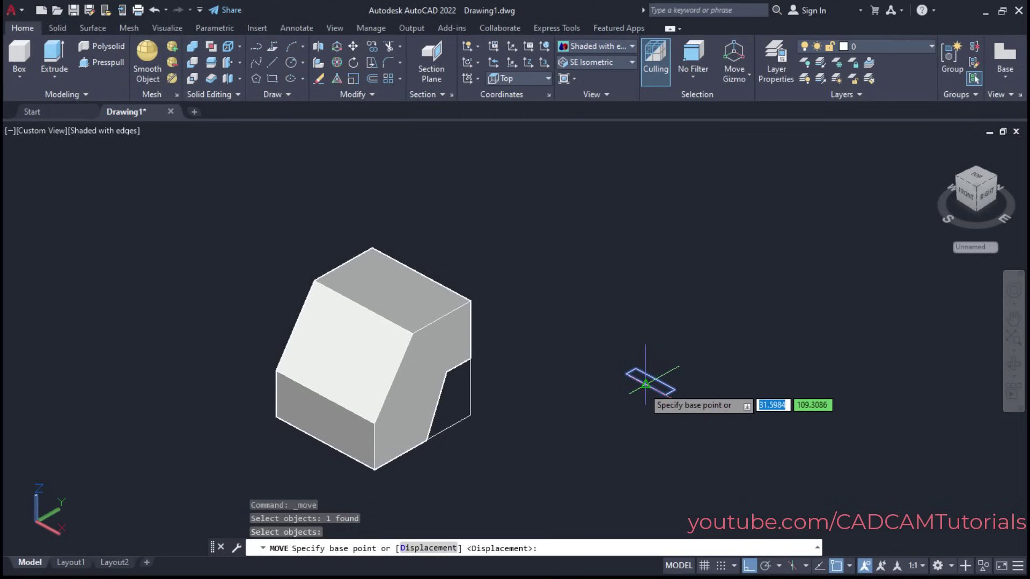
left_click(646, 384)
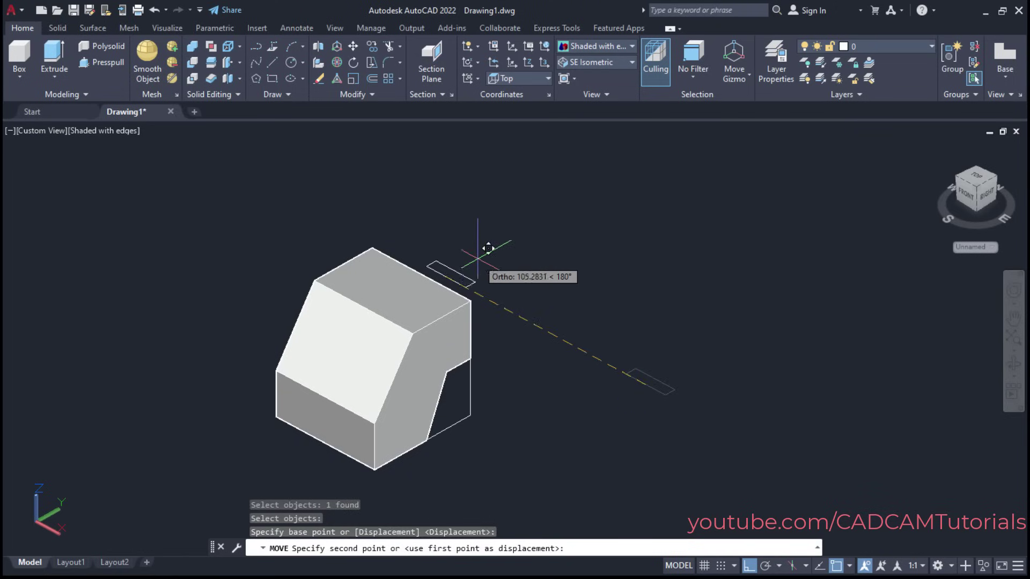
left_click(374, 297)
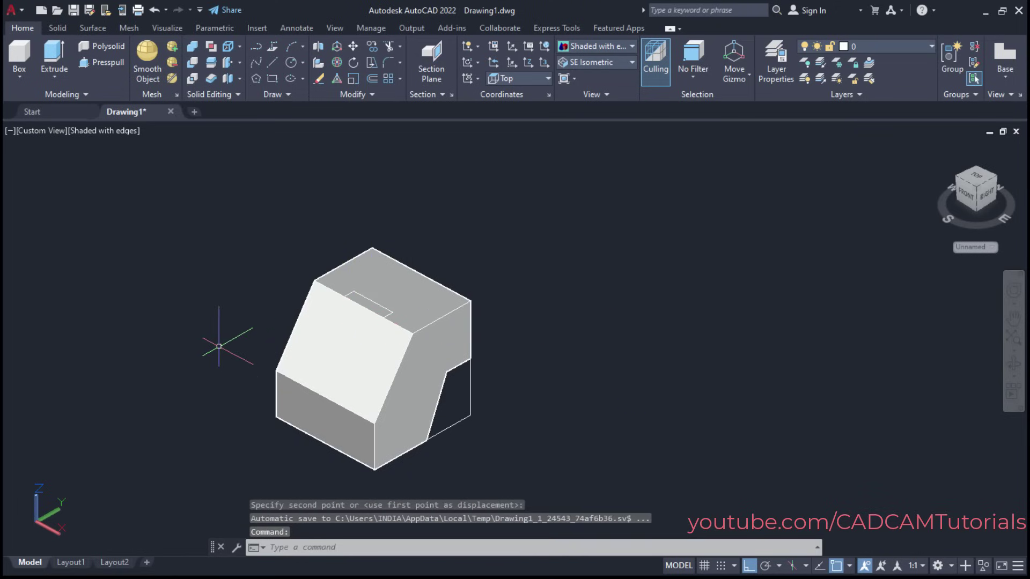
- Presspull the 20 by 5 rectangle on the body's top face 25 units down into the body to cut the slot
scroll(249, 333, "up", 3)
middle_click_drag(467, 298, 460, 368)
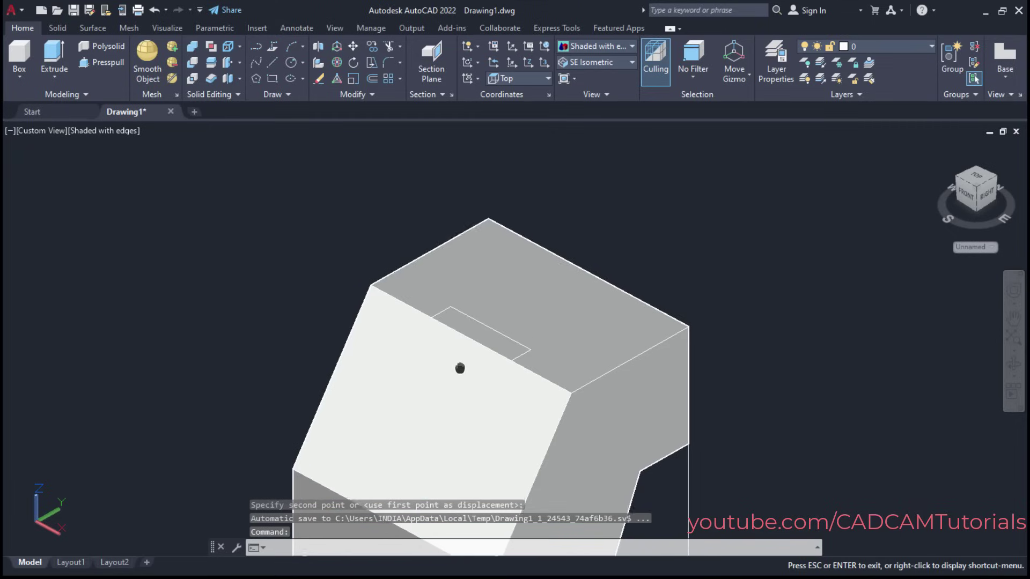
scroll(459, 368, "up", 2)
middle_click_drag(595, 322, 628, 323)
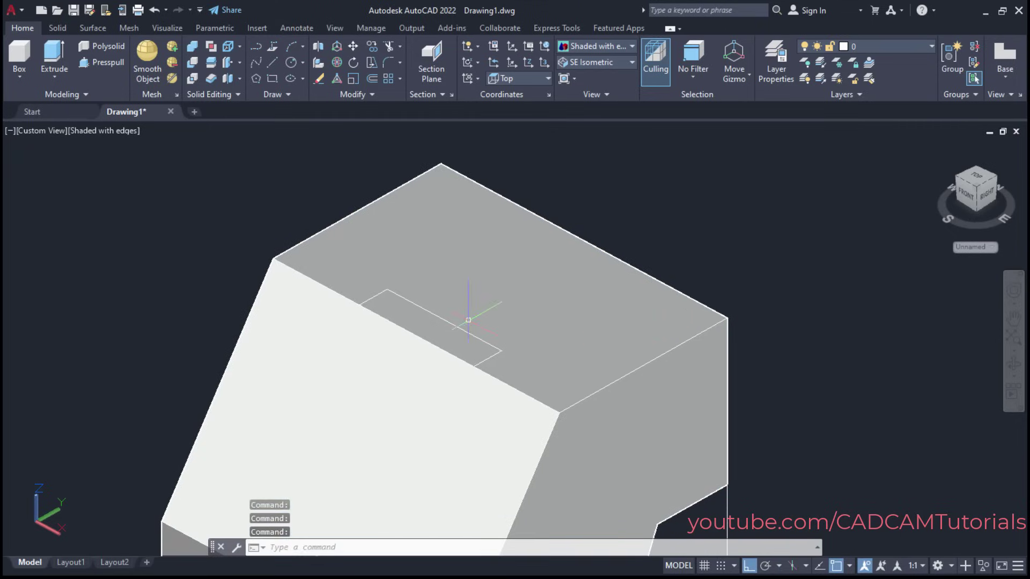
left_click(108, 64)
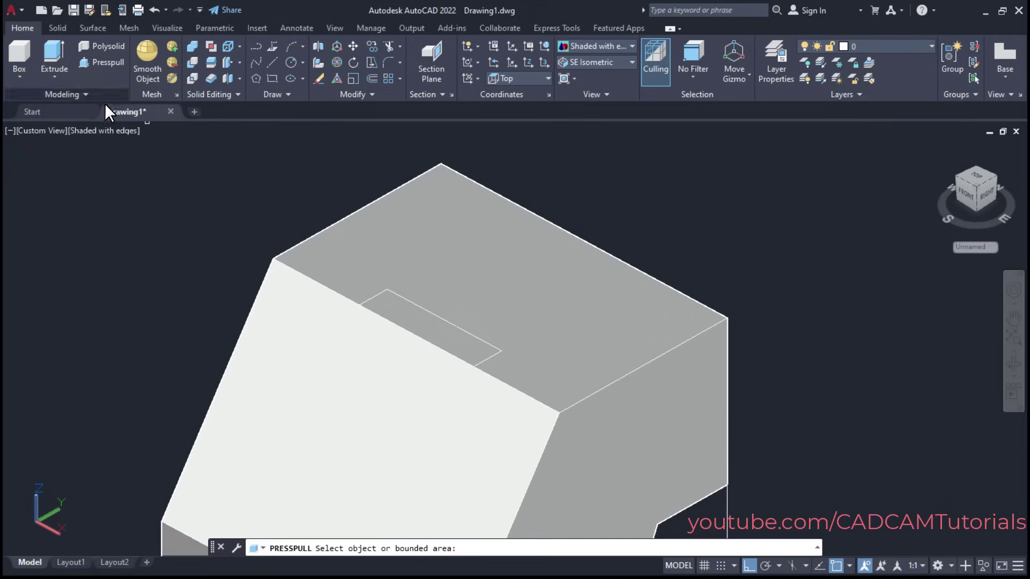
left_click(441, 331)
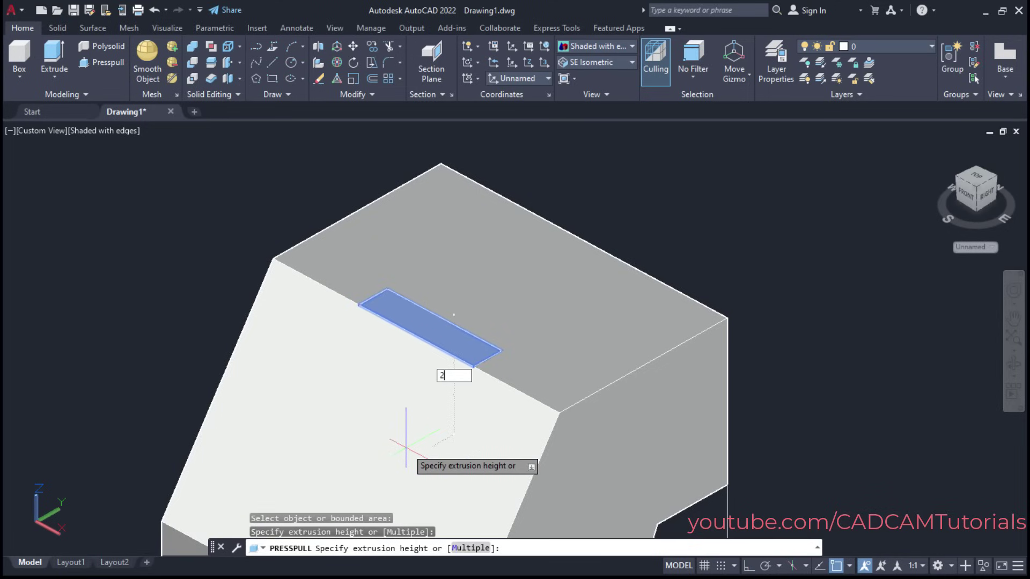
type("25")
key("Return")
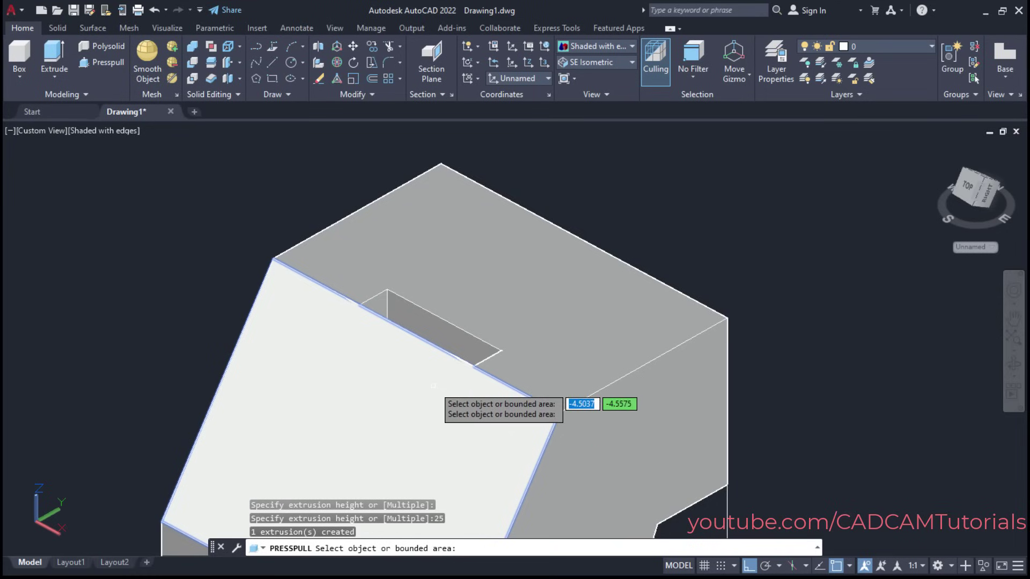
key("Escape")
- Presspull the slot's inner wall beneath the sloping face outward past that face so the slot cuts through the slope
scroll(499, 250, "down", 3)
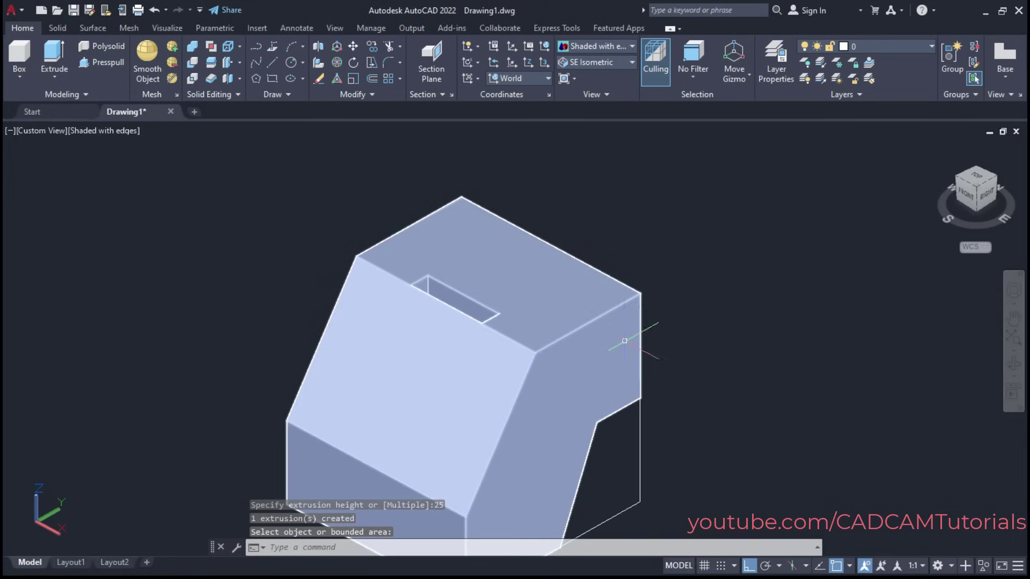
middle_click_drag(659, 350, 492, 372, "shift")
key("Return")
middle_click_drag(639, 212, 643, 299, "shift")
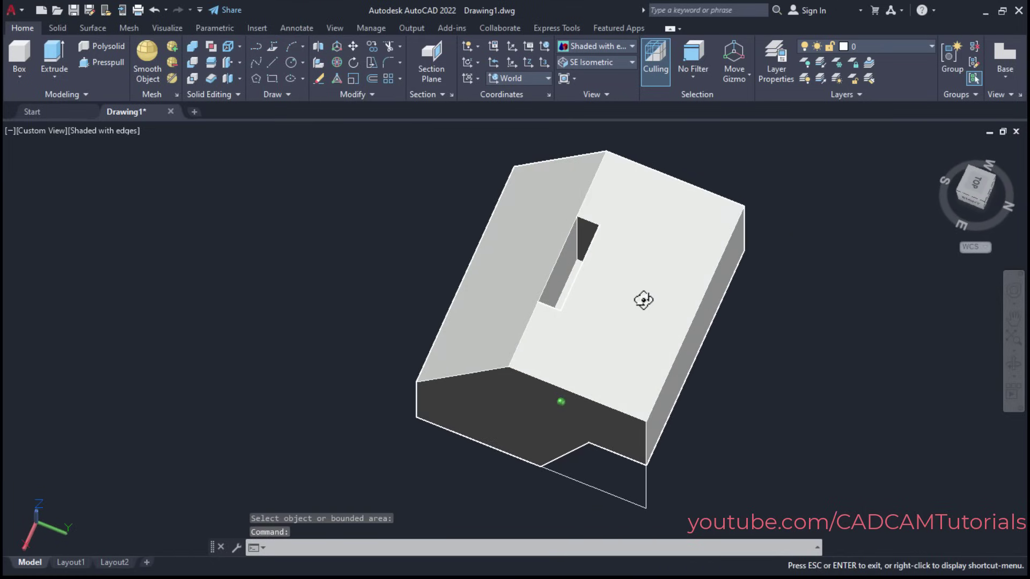
scroll(589, 276, "up", 4)
middle_click_drag(589, 276, 655, 439)
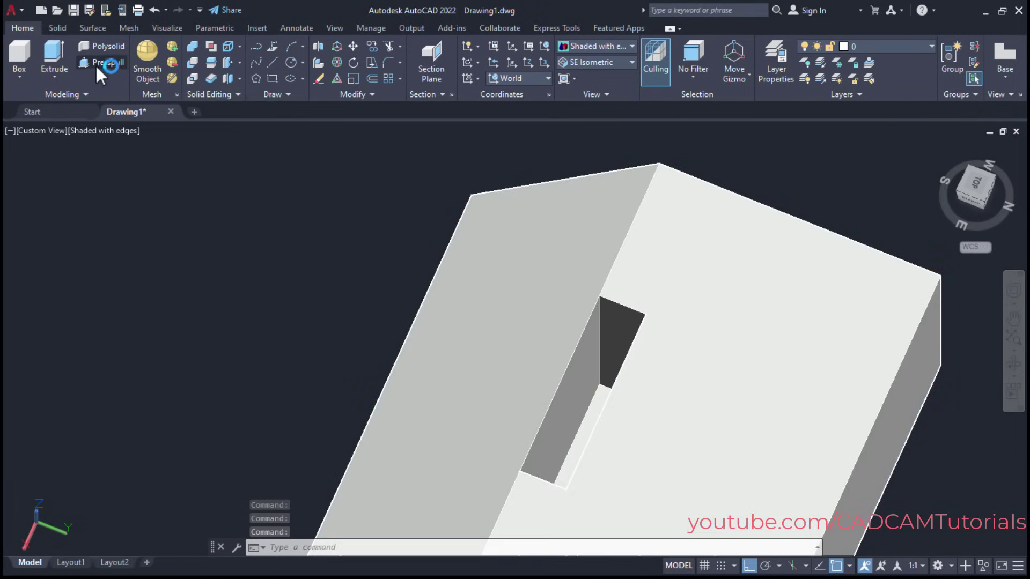
left_click(96, 62)
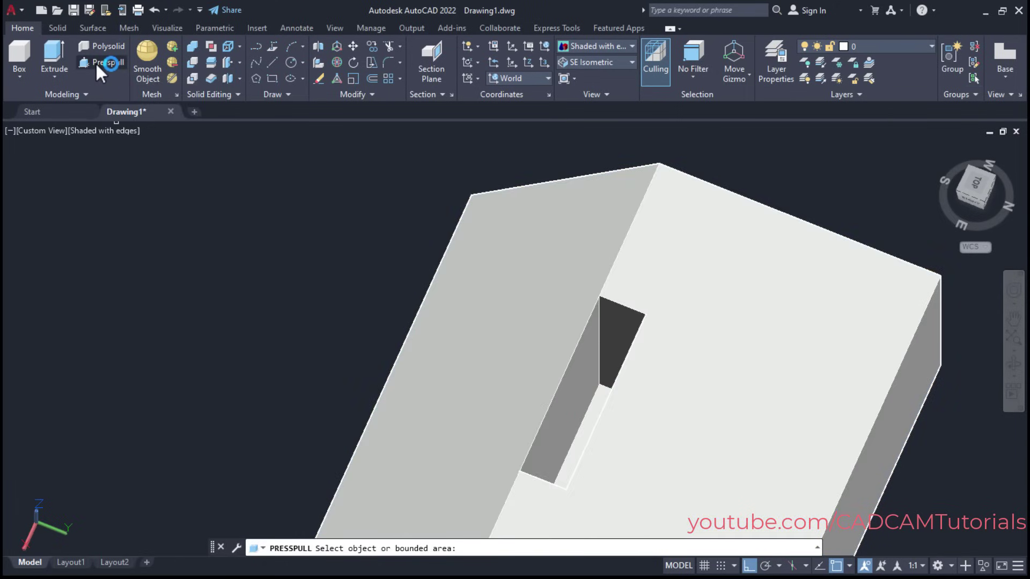
left_click(566, 407)
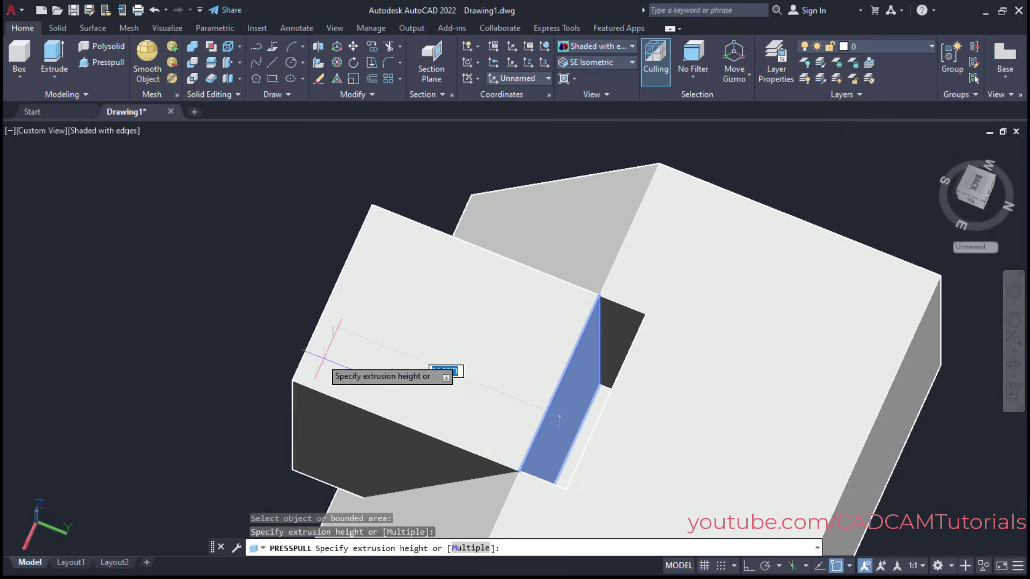
middle_click_drag(236, 346, 284, 319, "shift")
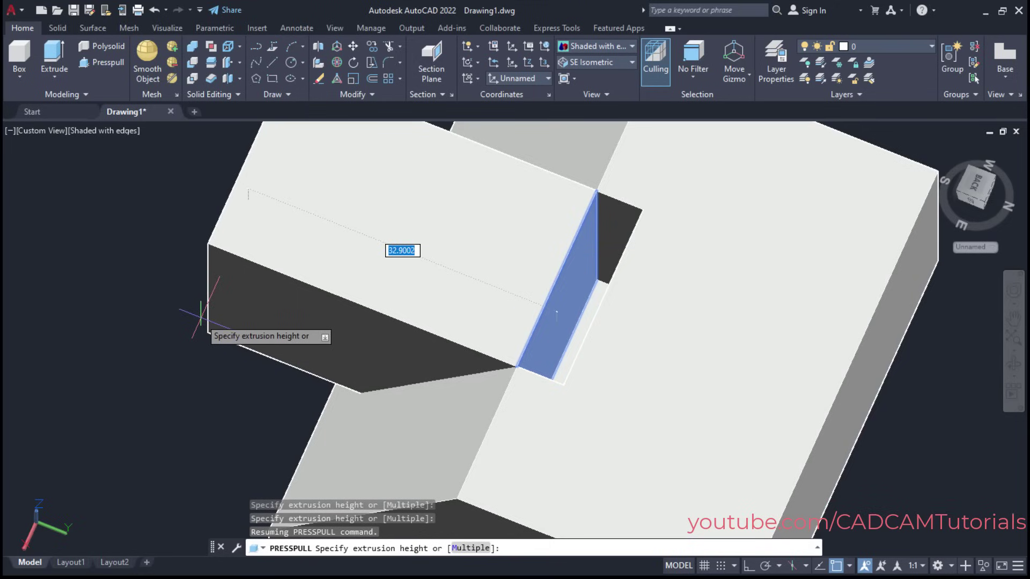
left_click(180, 319)
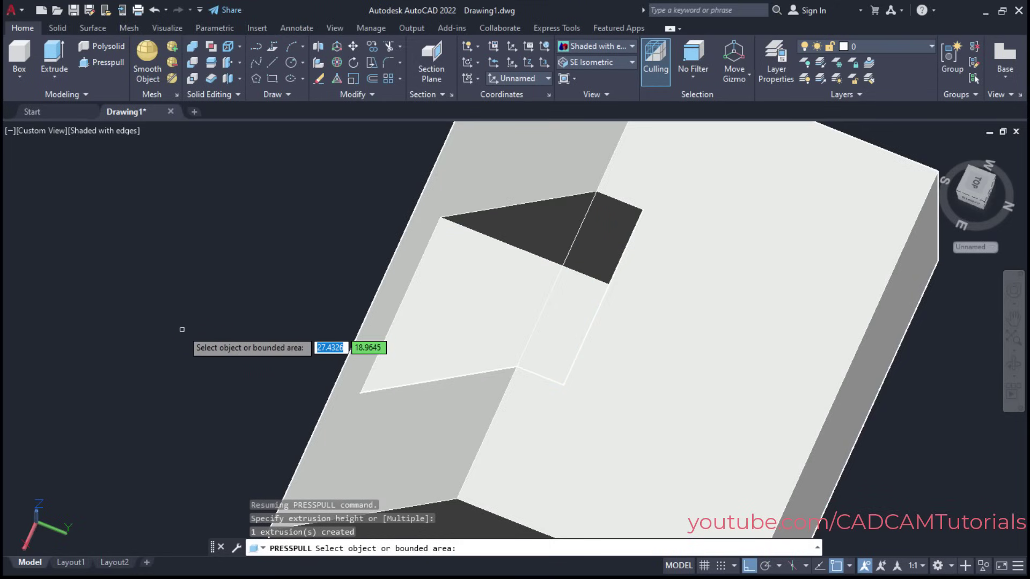
- Erase the leftover profile lines below the body's notch and the rectangle outline at the slot's top
scroll(241, 376, "down", 3)
middle_click_drag(230, 391, 361, 370, "shift")
middle_click_drag(306, 401, 429, 350)
middle_click_drag(415, 393, 369, 309, "shift")
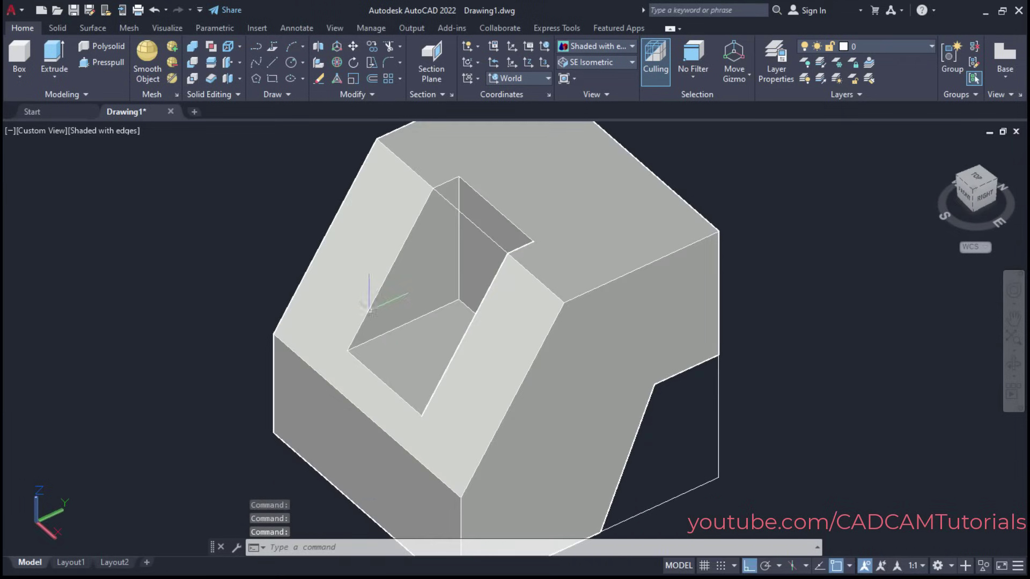
scroll(369, 309, "down", 2)
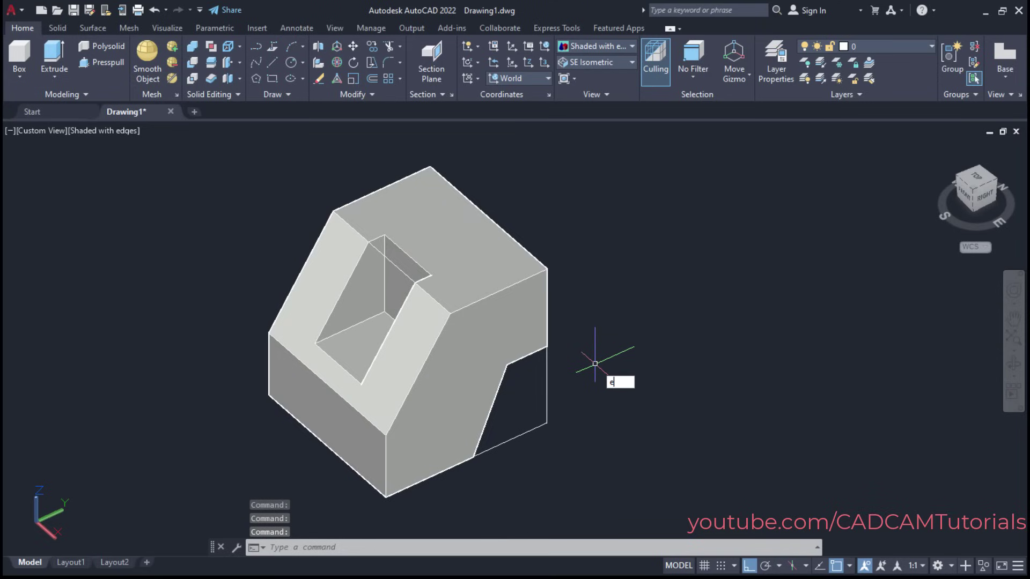
key("Return")
left_click(577, 412)
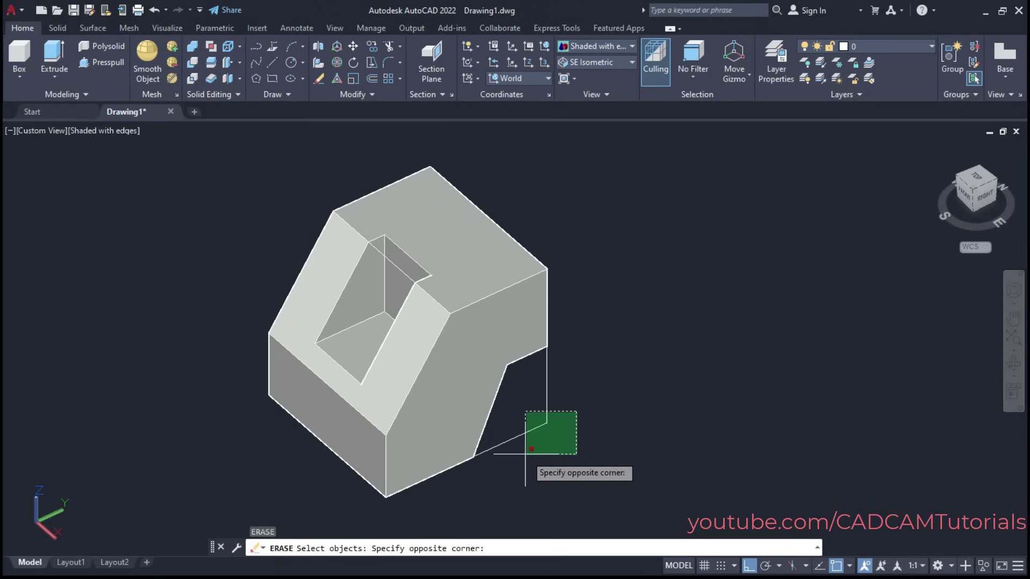
left_click(525, 454)
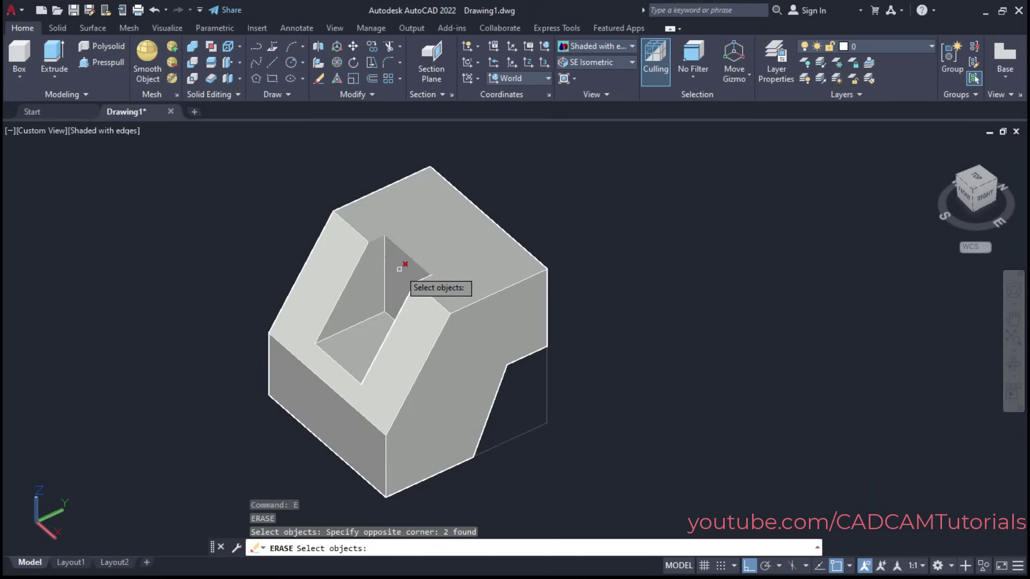
left_click(399, 269)
key("Return")
- Mirror the half body in 3D about its flat back face, defining the plane by three face corners and keeping the source object
scroll(594, 334, "down", 2)
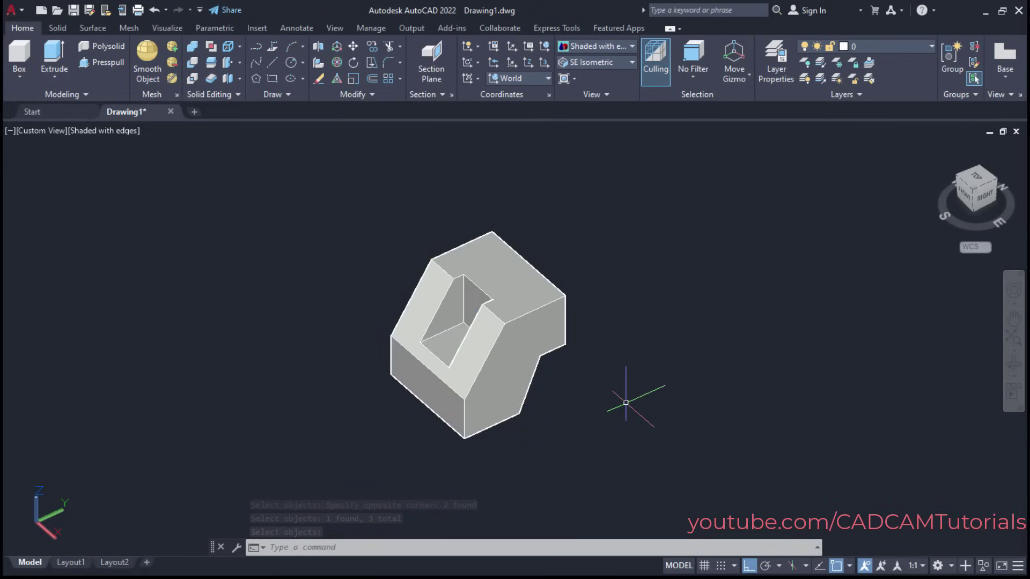
middle_click_drag(613, 379, 472, 372, "shift")
middle_click_drag(683, 305, 555, 407)
scroll(421, 405, "up", 2)
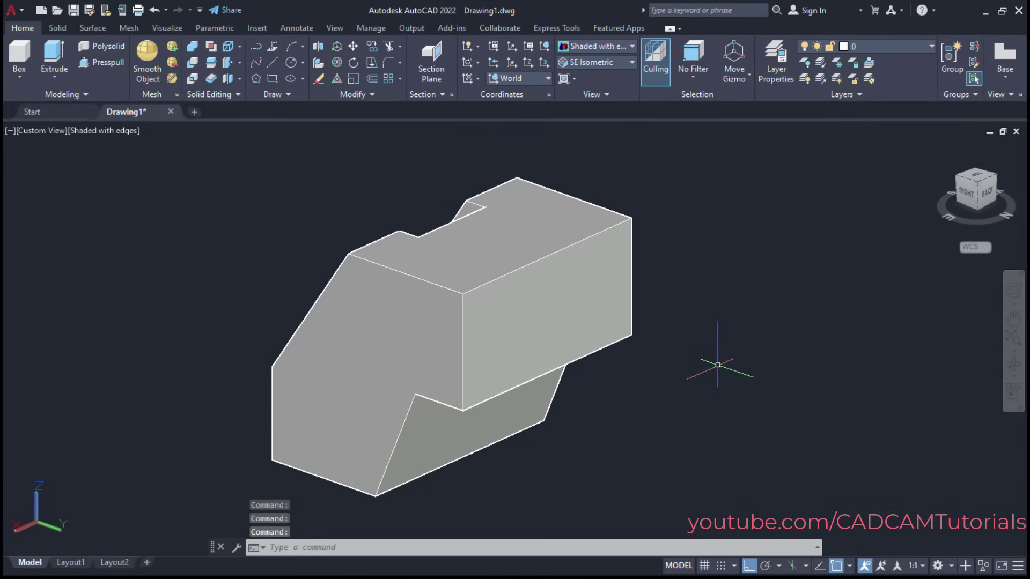
left_click(319, 46)
left_click(485, 280)
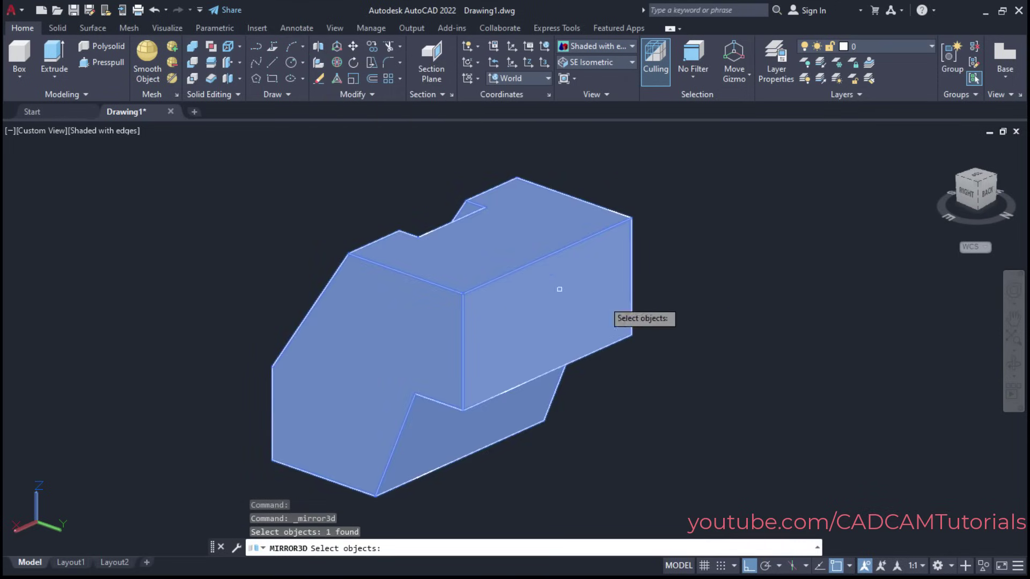
key("Return")
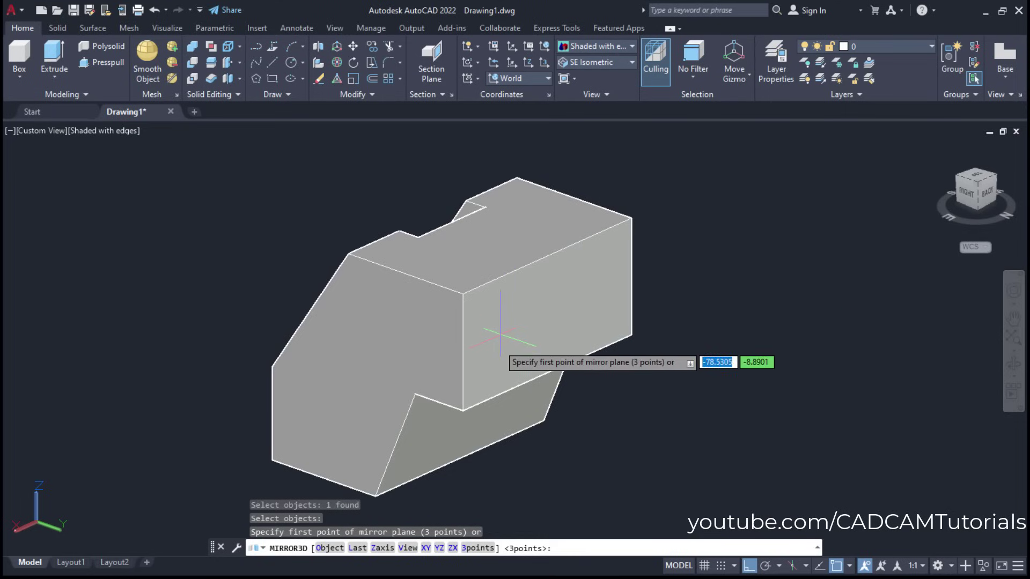
left_click(462, 411)
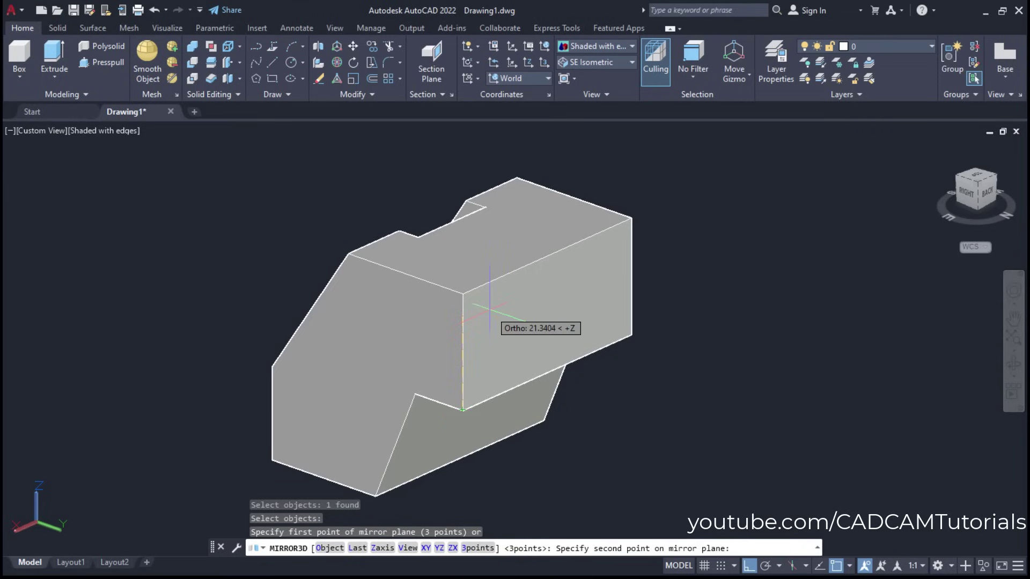
left_click(463, 294)
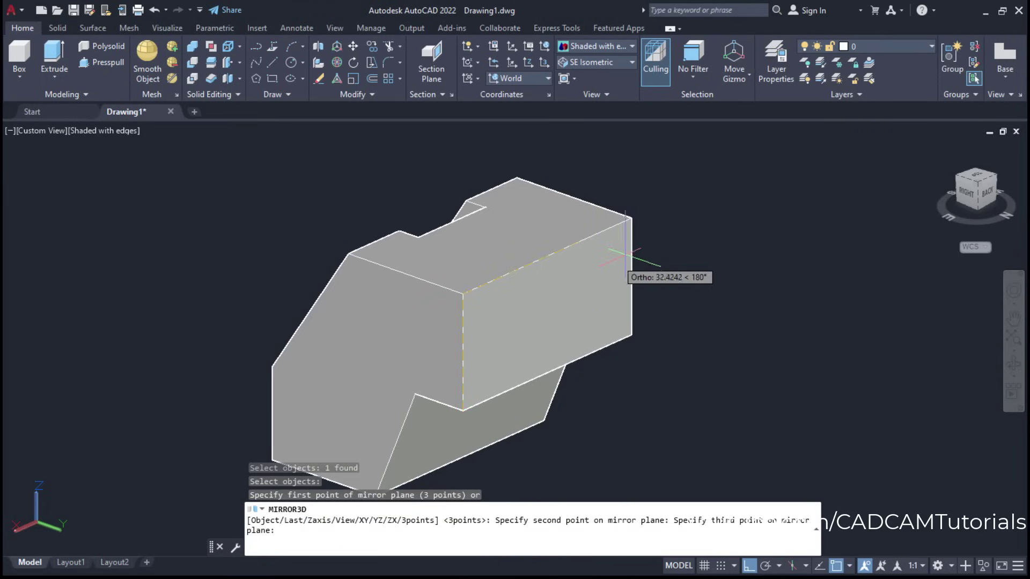
left_click(631, 218)
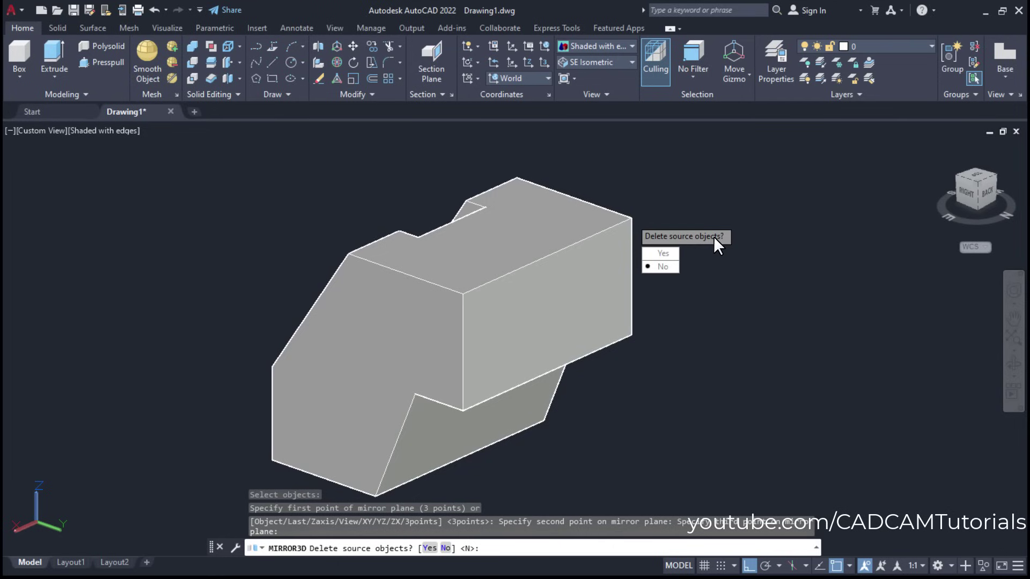
left_click(665, 267)
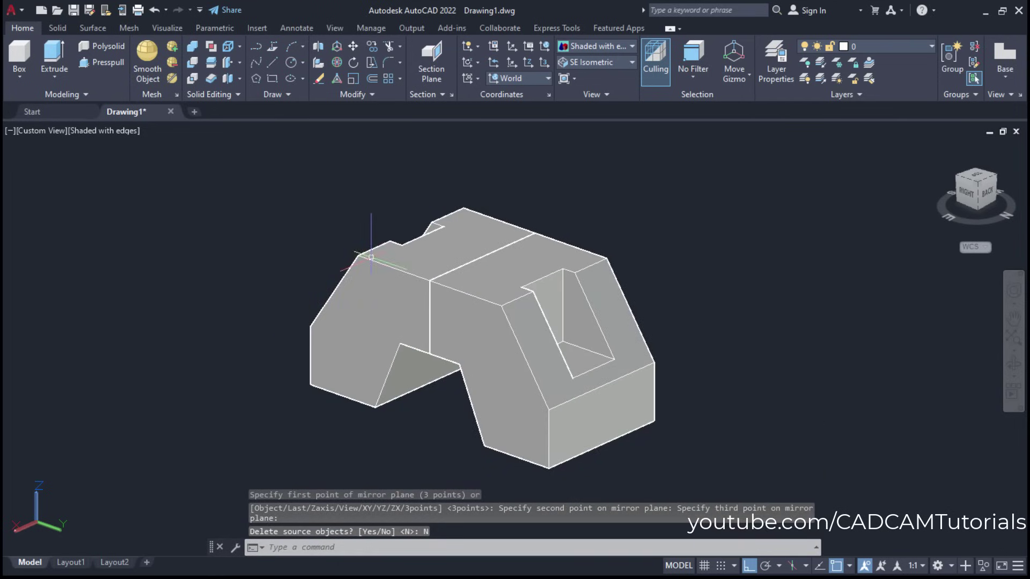
- Try to union the two halves, picking the original at its top side edge and the mirrored half on its top face
middle_click_drag(344, 363, 439, 367, "shift")
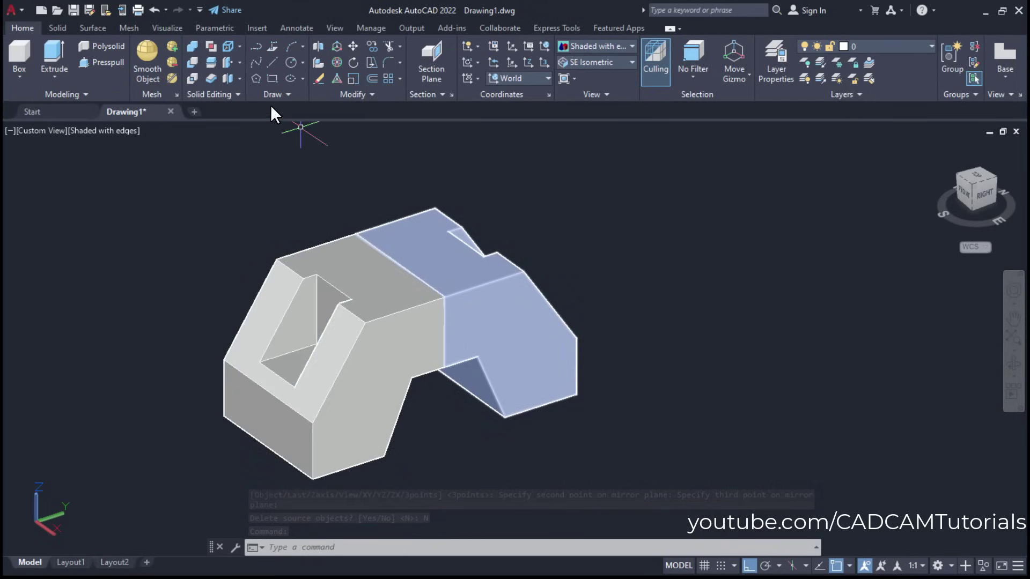
left_click(193, 46)
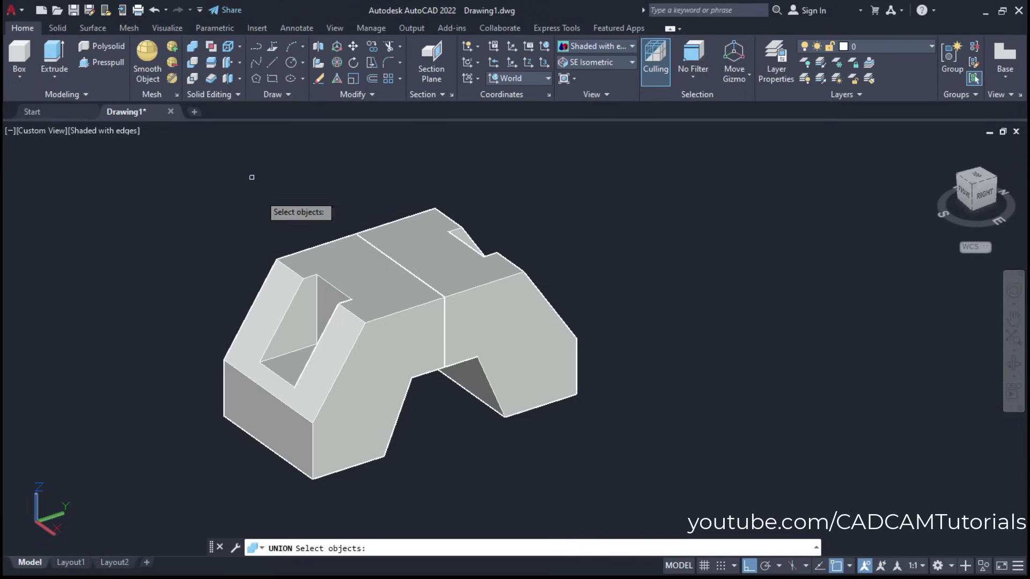
left_click(374, 321)
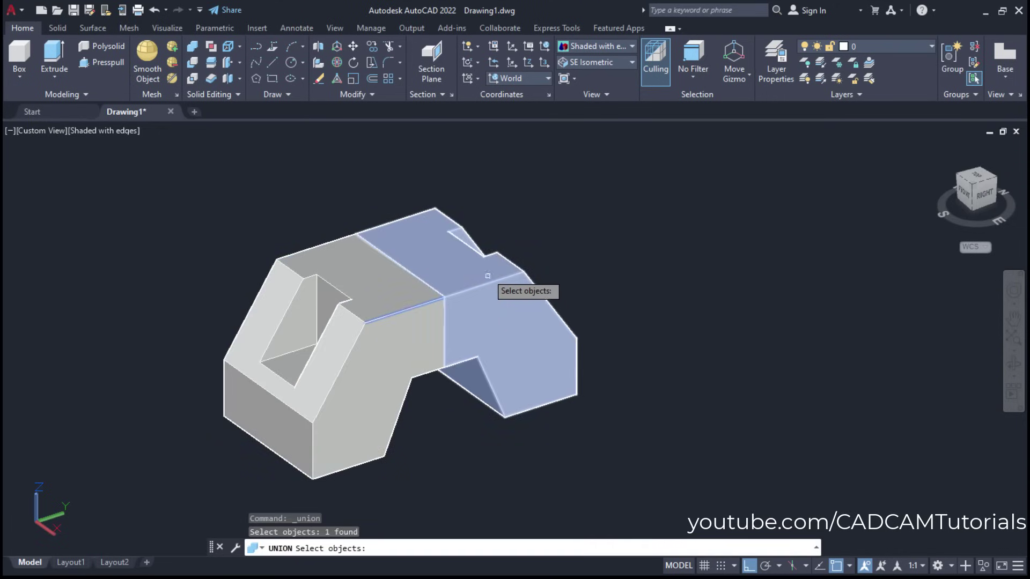
left_click(474, 267)
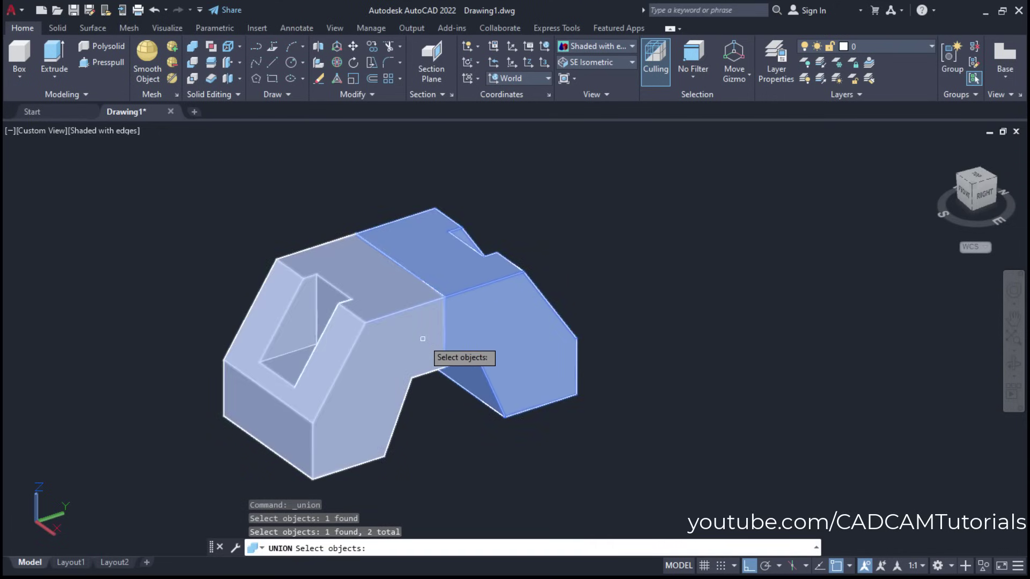
key("Return")
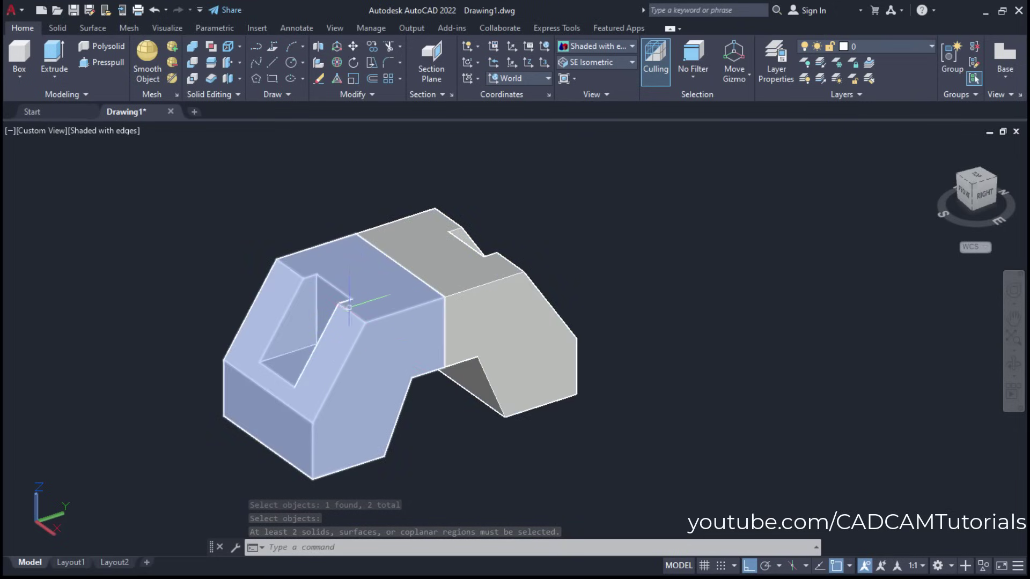
- Union the original half body and its mirrored copy into one solid, picking each on its top face
left_click(191, 46)
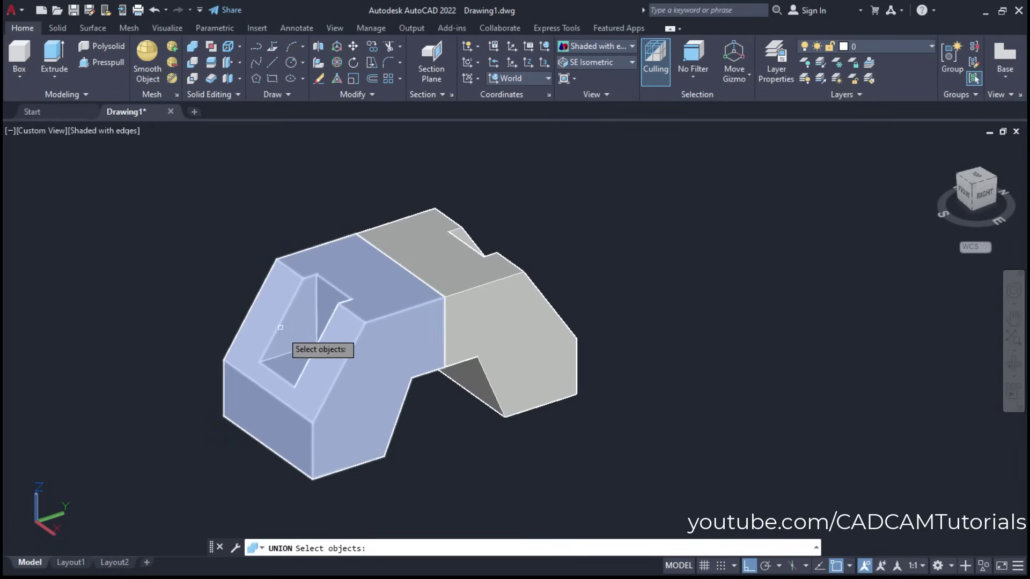
left_click(380, 288)
left_click(435, 251)
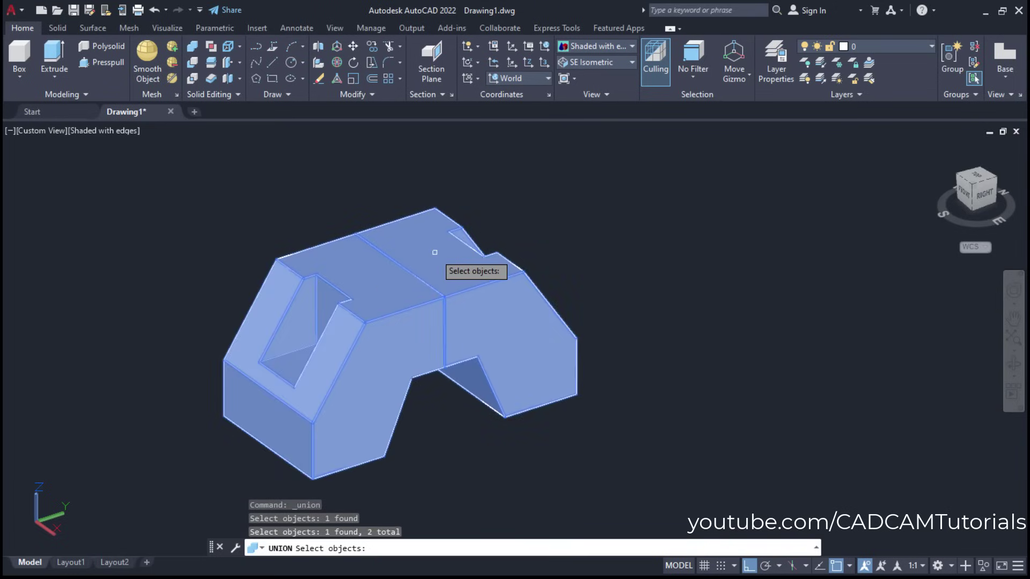
key("Return")
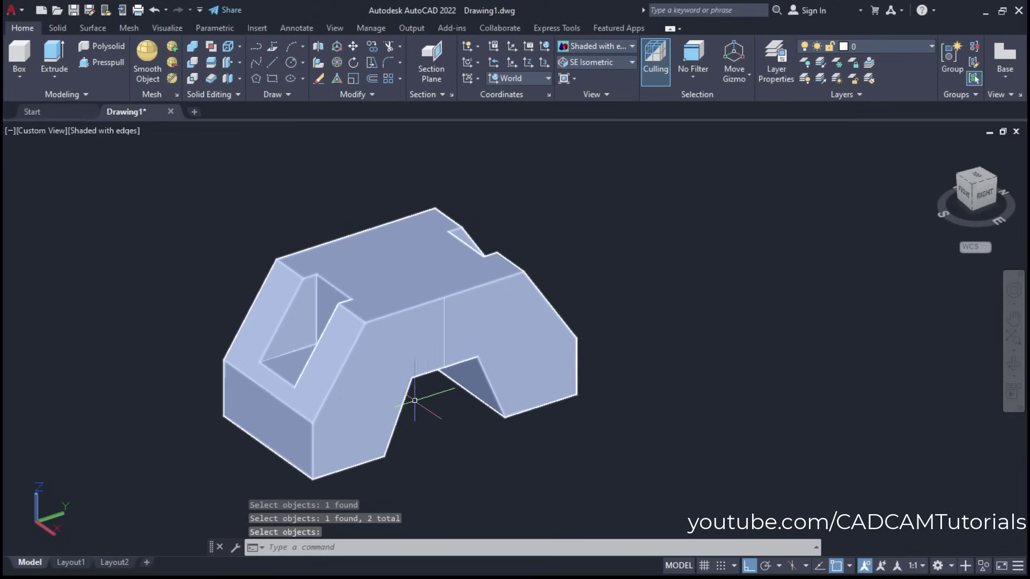
middle_click_drag(561, 444, 446, 439, "shift")
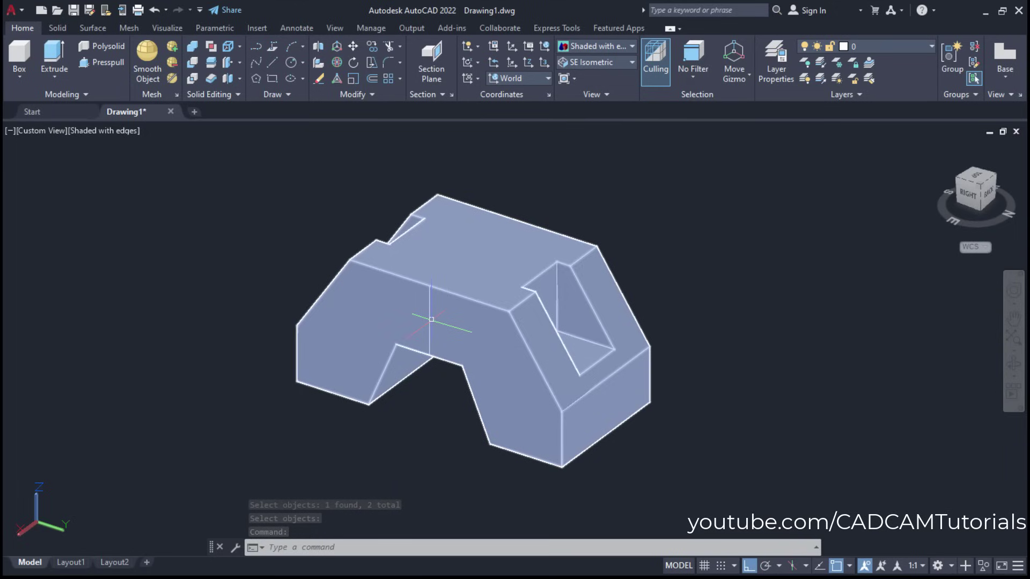
left_click(430, 318)
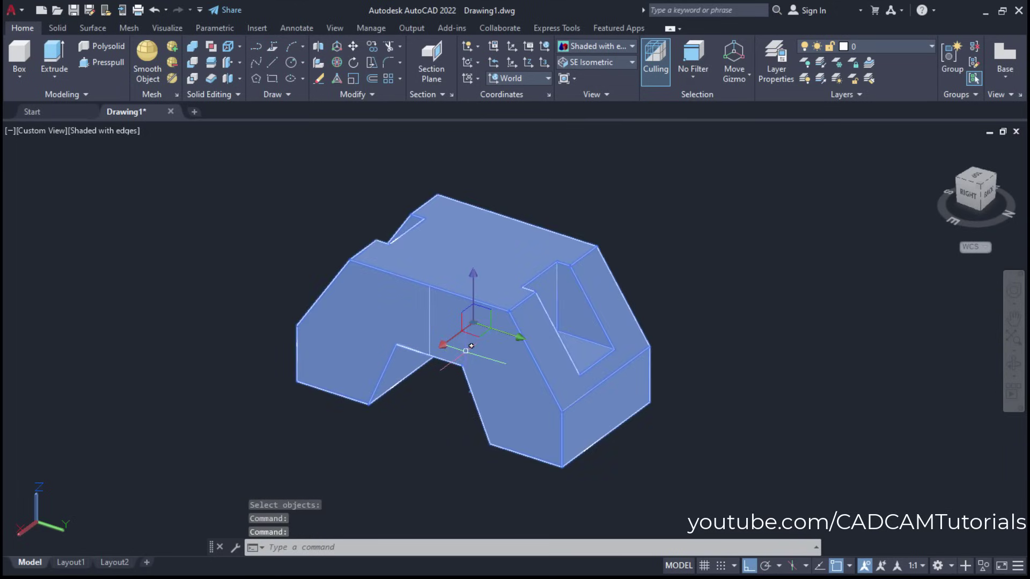
key("Escape")
key("Escape")
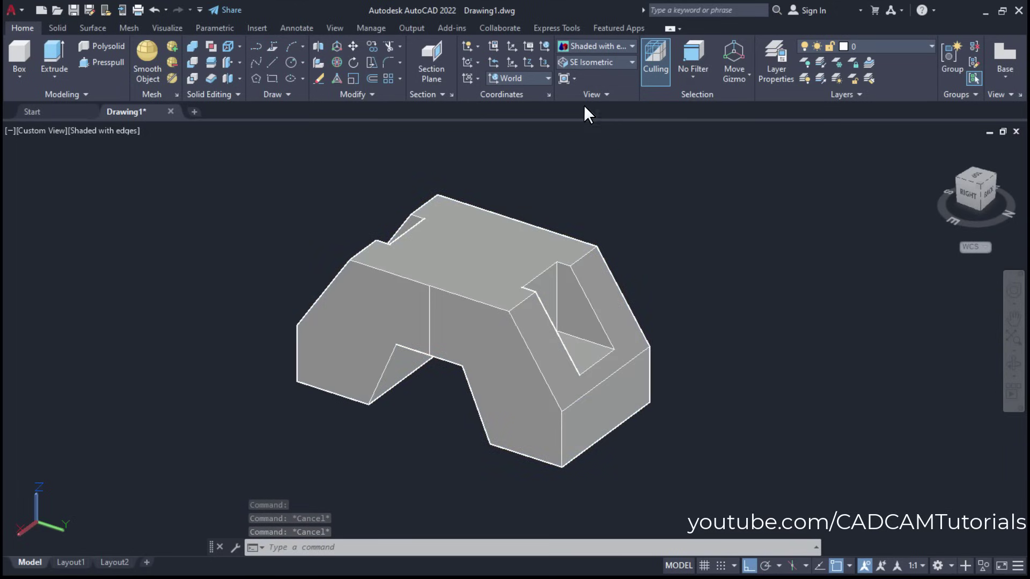
- Switch to 2D Wireframe, erase the leftover vertical line at the middle of the body's side face, and restore Shaded with edges
left_click(590, 46)
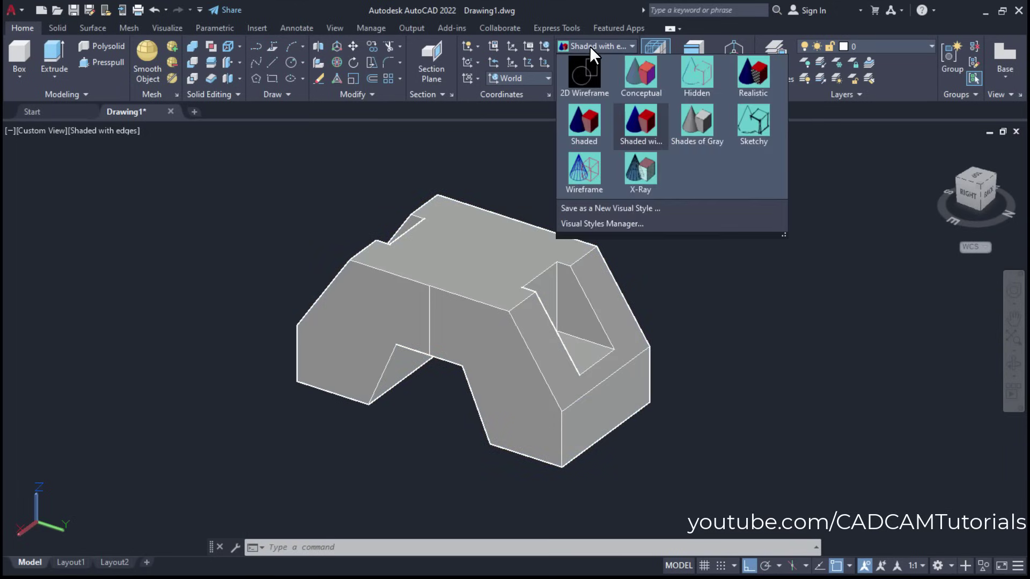
left_click(580, 80)
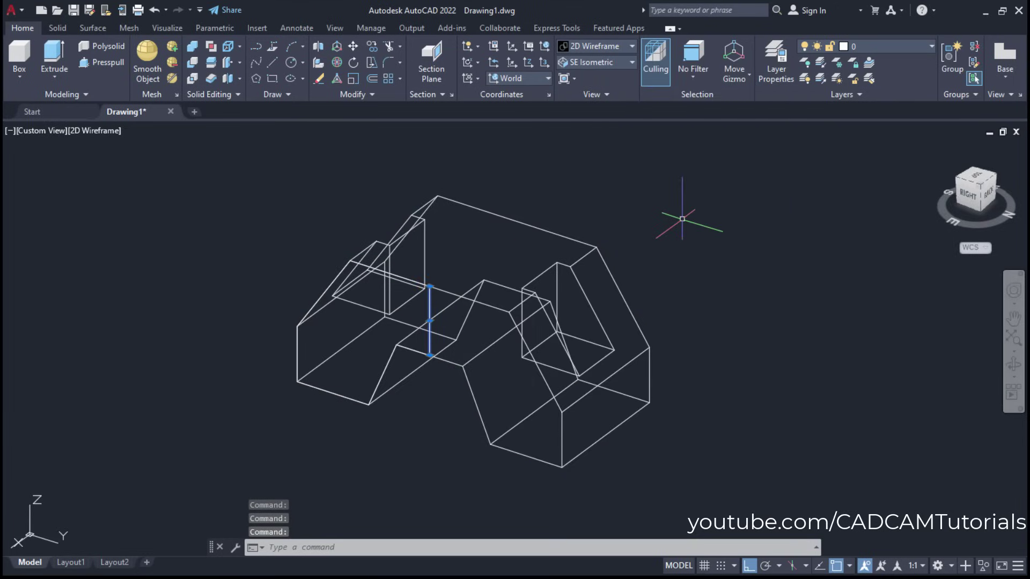
key("Delete")
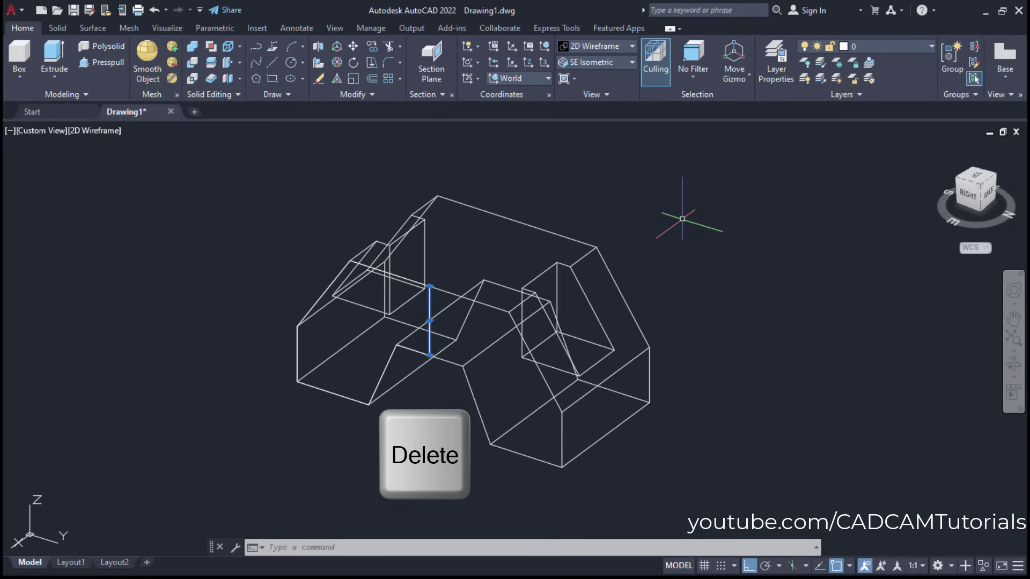
left_click(593, 45)
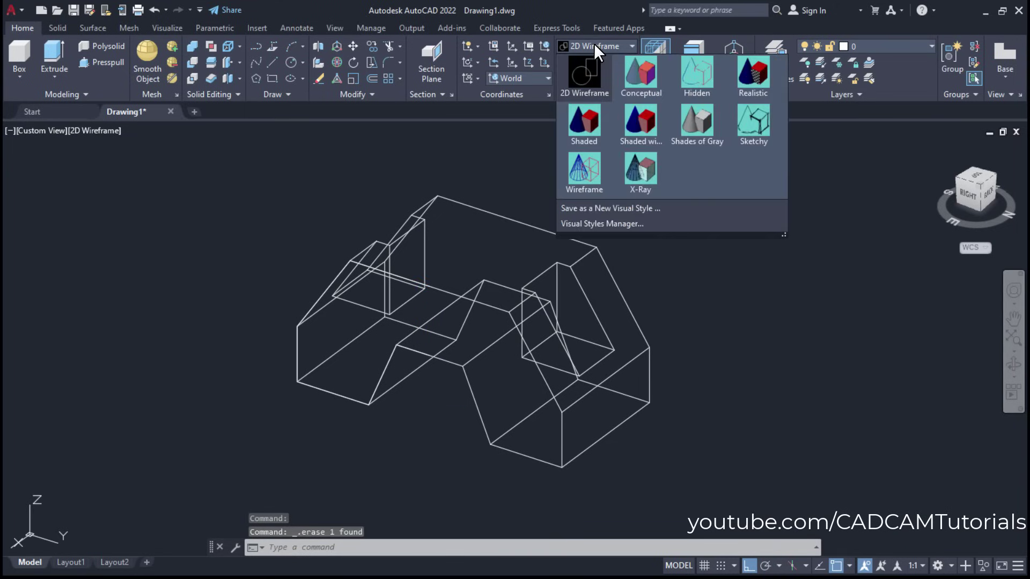
left_click(639, 119)
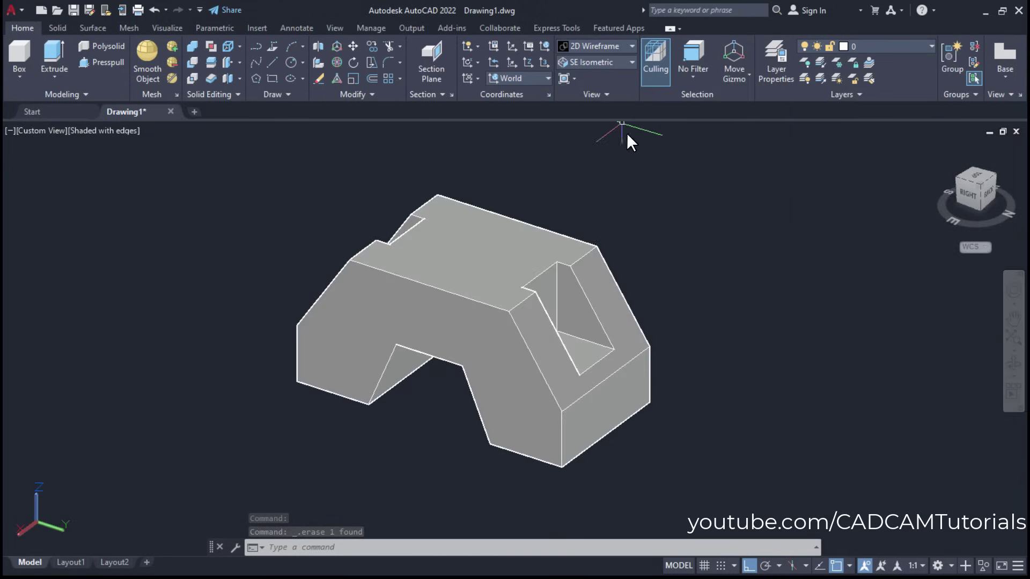
- Set the view to SE Isometric and check the cylinder's radii and height in the reference drawing
left_click(598, 63)
left_click(588, 171)
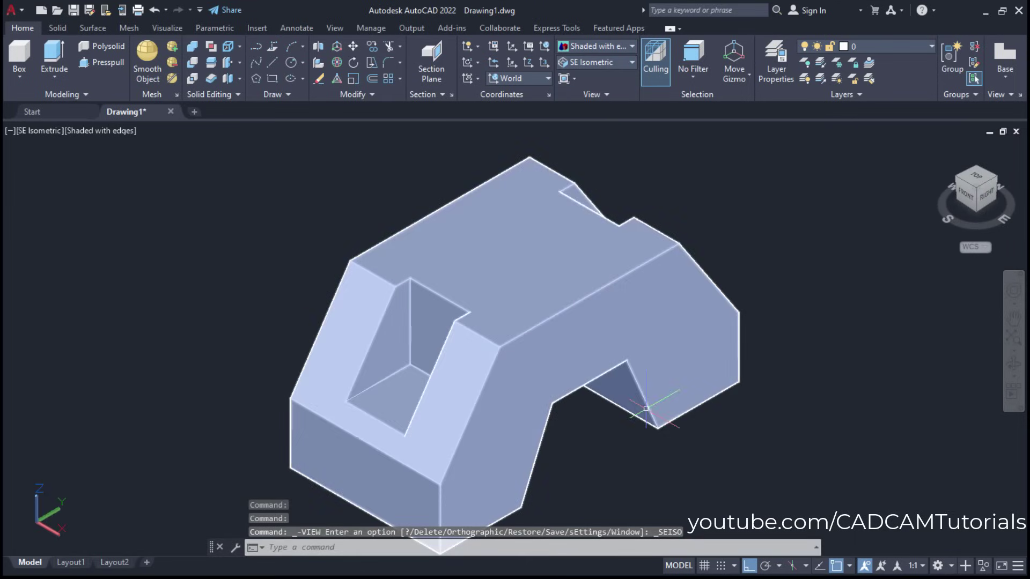
scroll(607, 377, "down", 3)
middle_click_drag(575, 430, 560, 432)
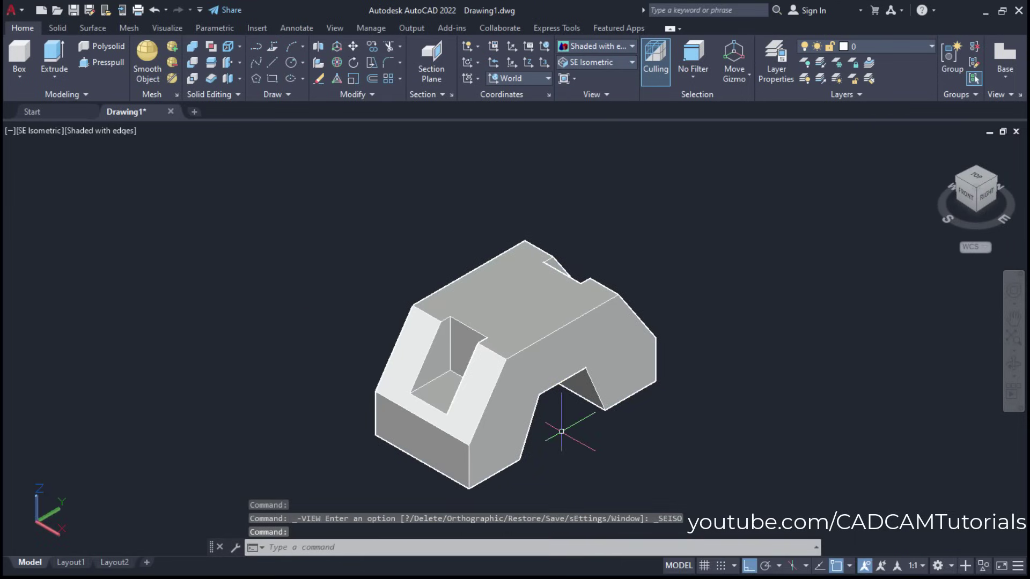
key("alt+Tab")
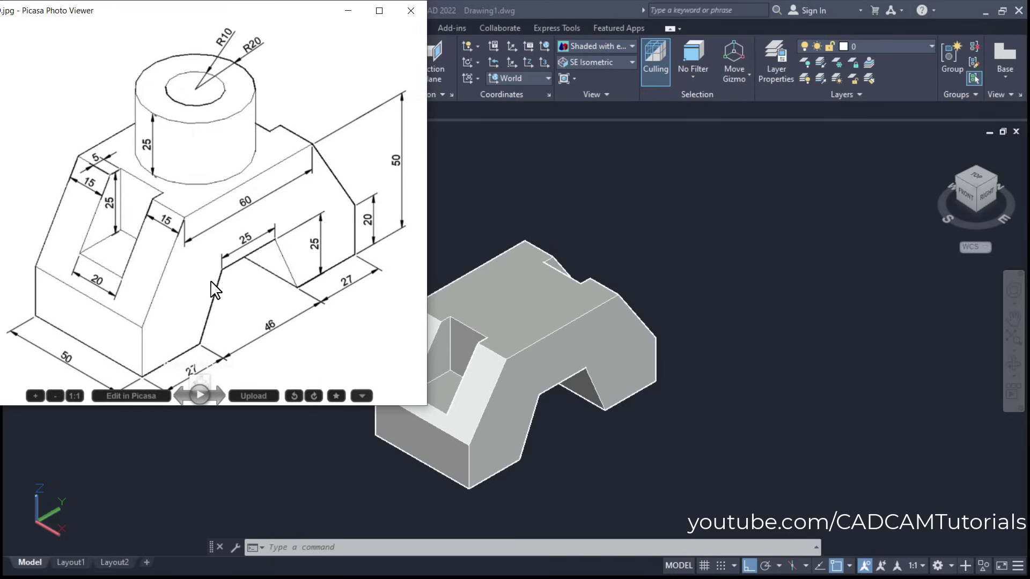
left_click(671, 274)
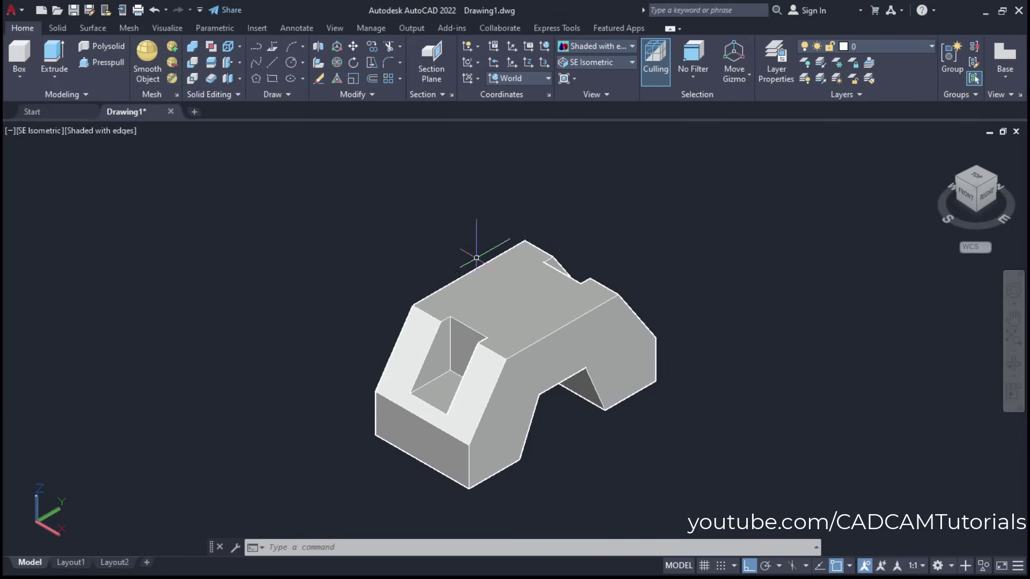
- Start the Circle command, add the Dynamic UCS toggle to the status bar and turn Dynamic UCS off
scroll(431, 278, "up", 2)
scroll(495, 338, "up", 4)
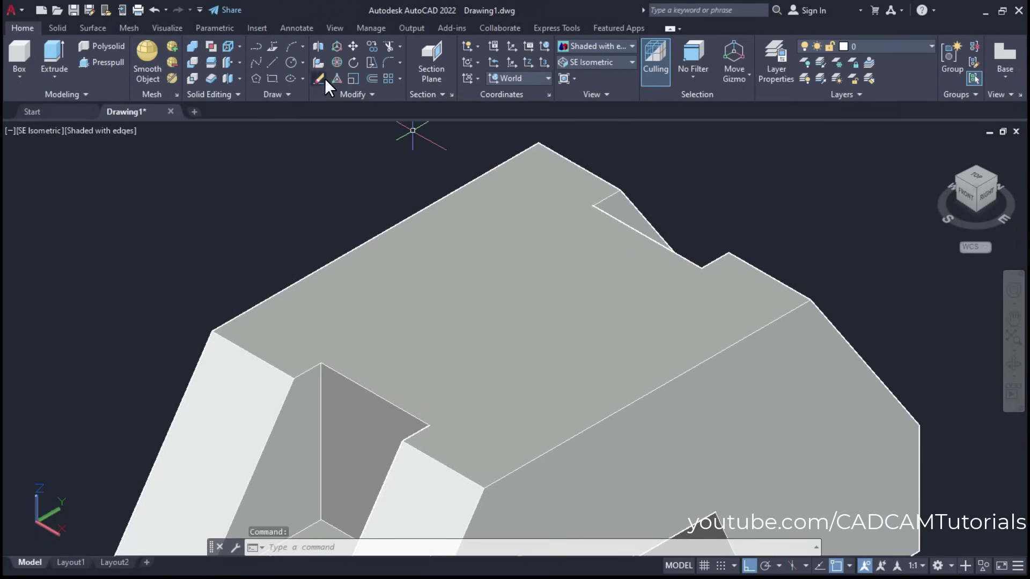
left_click(292, 62)
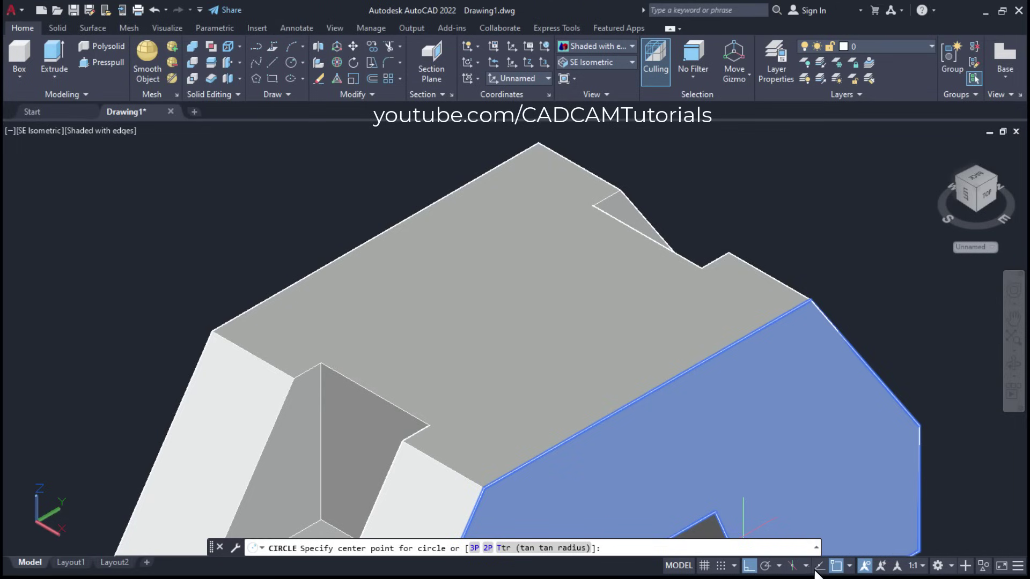
left_click(1017, 567)
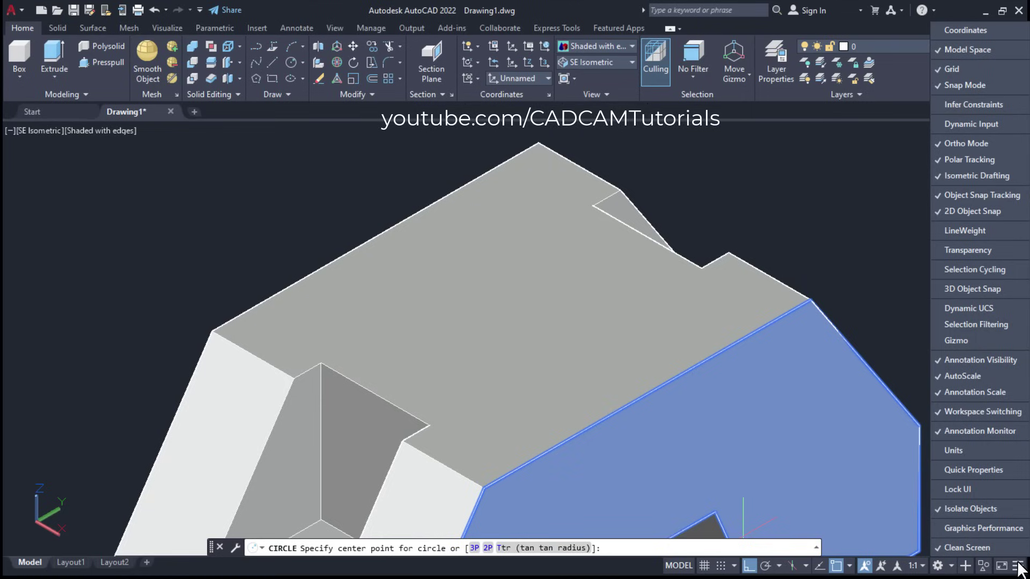
left_click(948, 308)
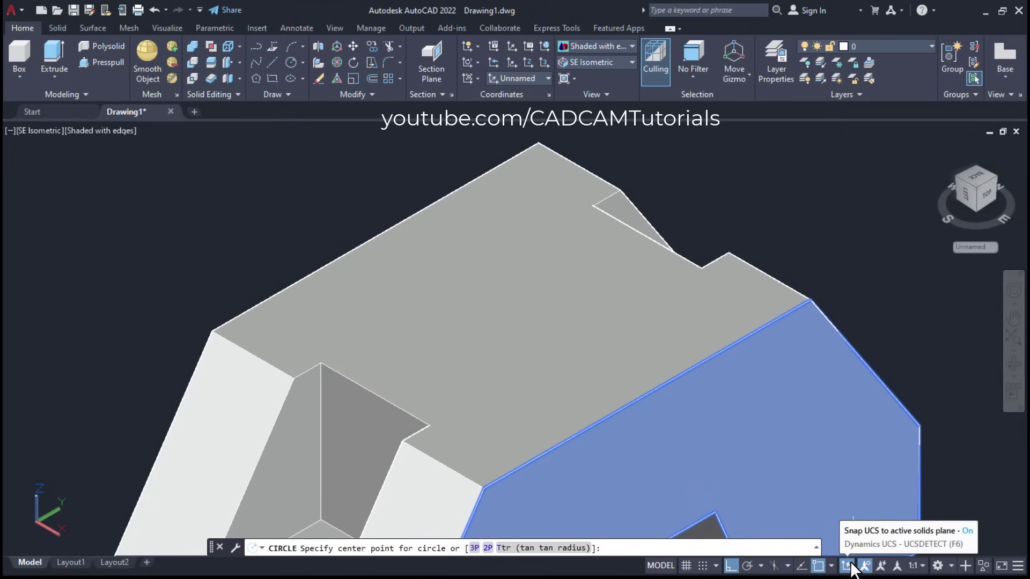
left_click(848, 566)
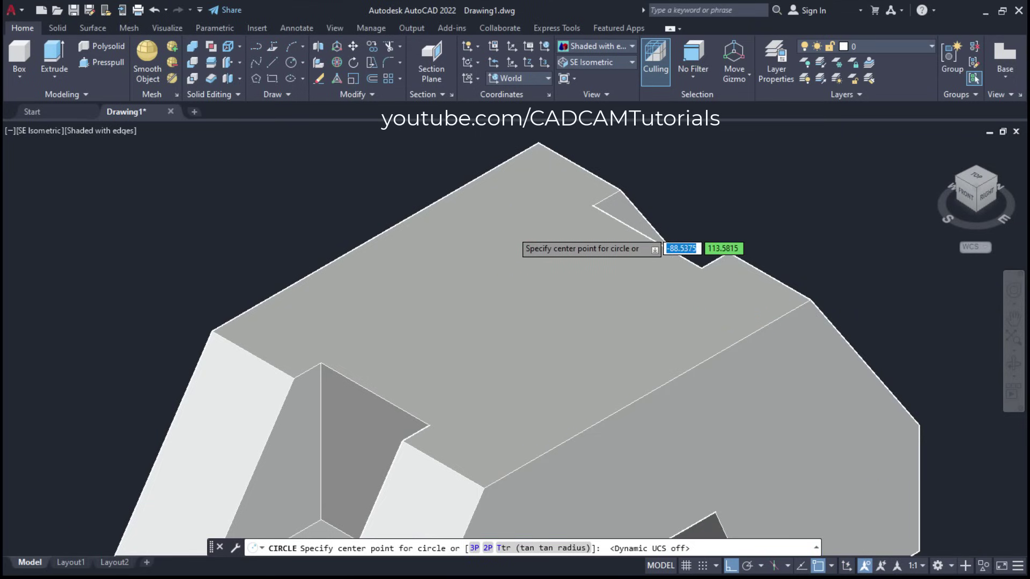
- Turn on object snap tracking and check that the Midpoint snap is enabled for locating the circle's centre
scroll(541, 294, "down", 3)
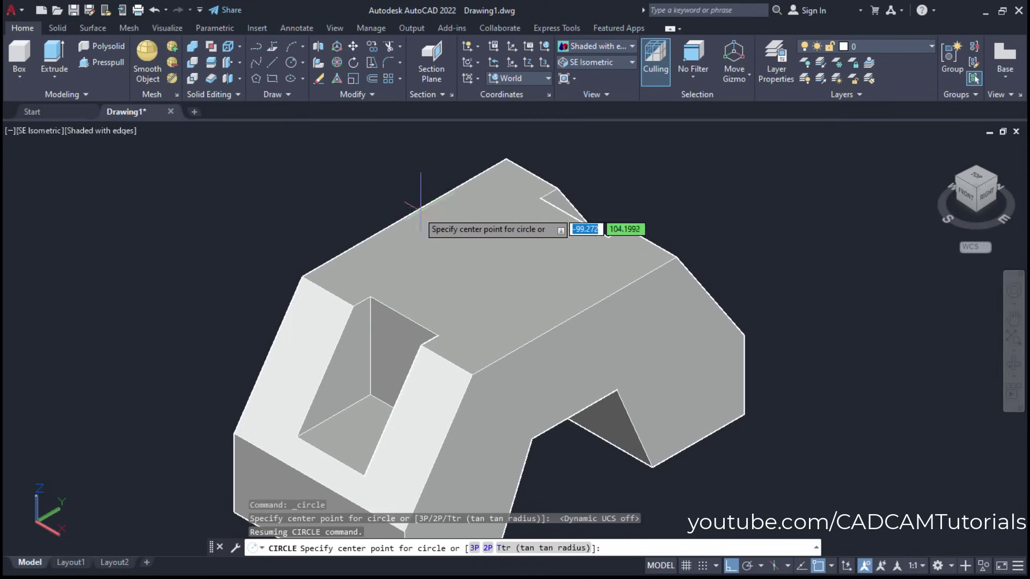
scroll(408, 219, "up", 2)
middle_click_drag(346, 196, 352, 199)
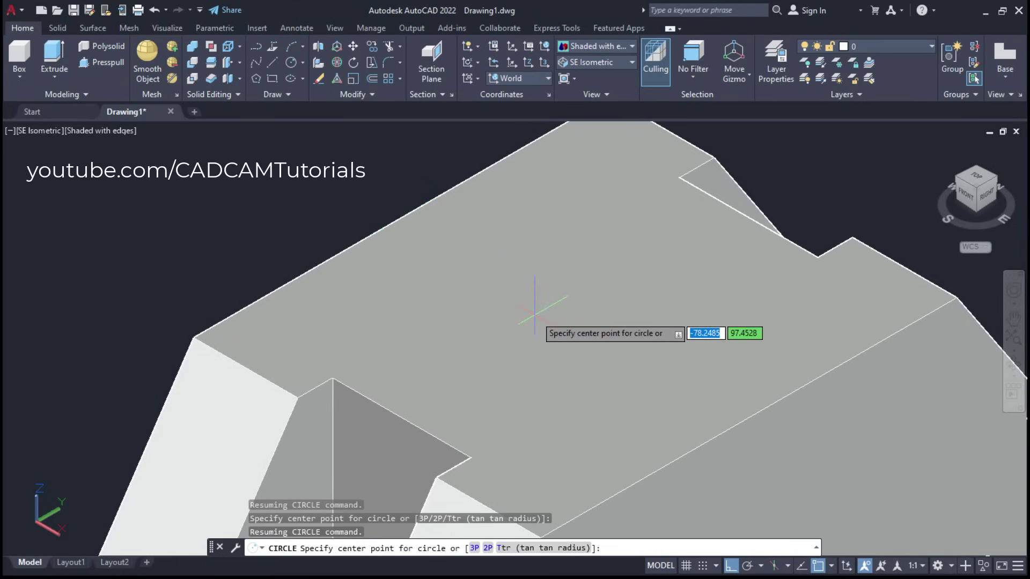
left_click(802, 566)
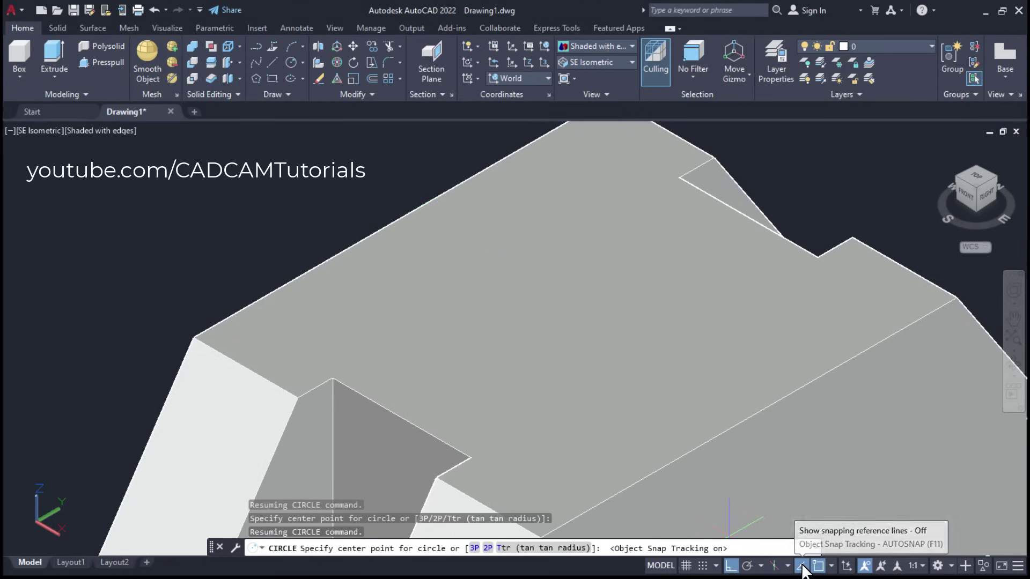
left_click(831, 566)
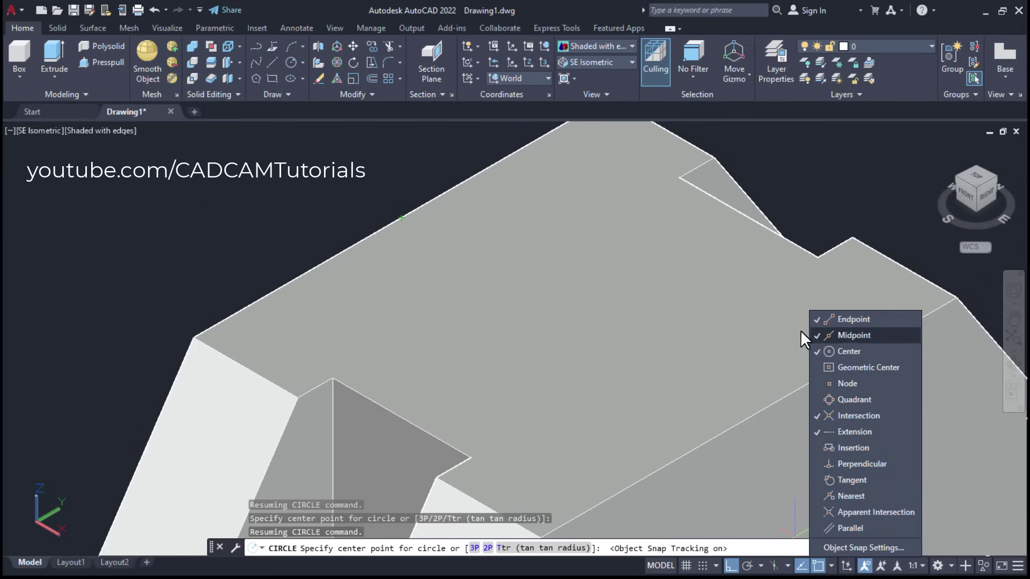
left_click(334, 202)
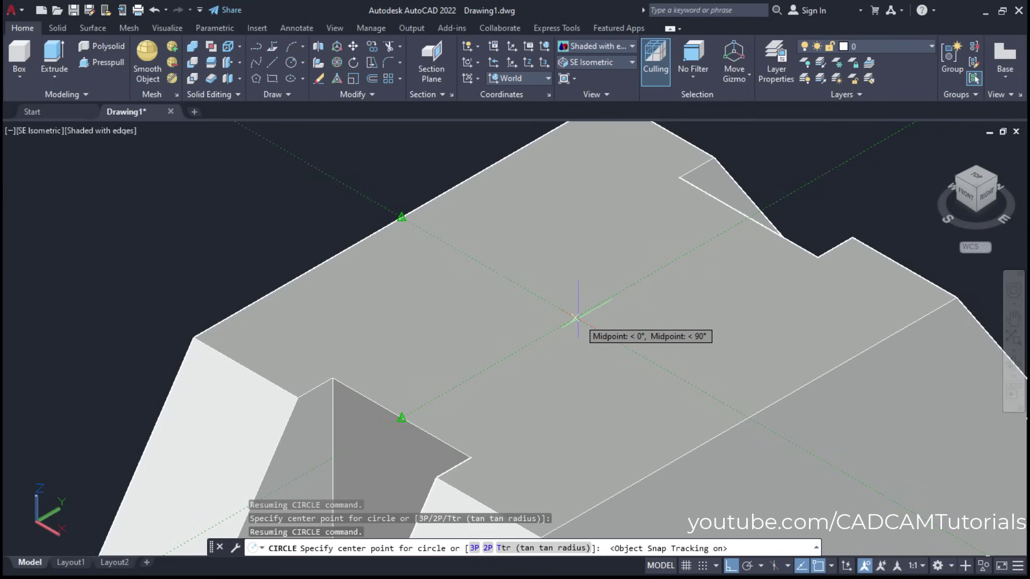
- Draw concentric circles of radius 10 and 20 at the top face's centre, tracked from the long edge's and slot edge's midpoints
left_click(575, 318)
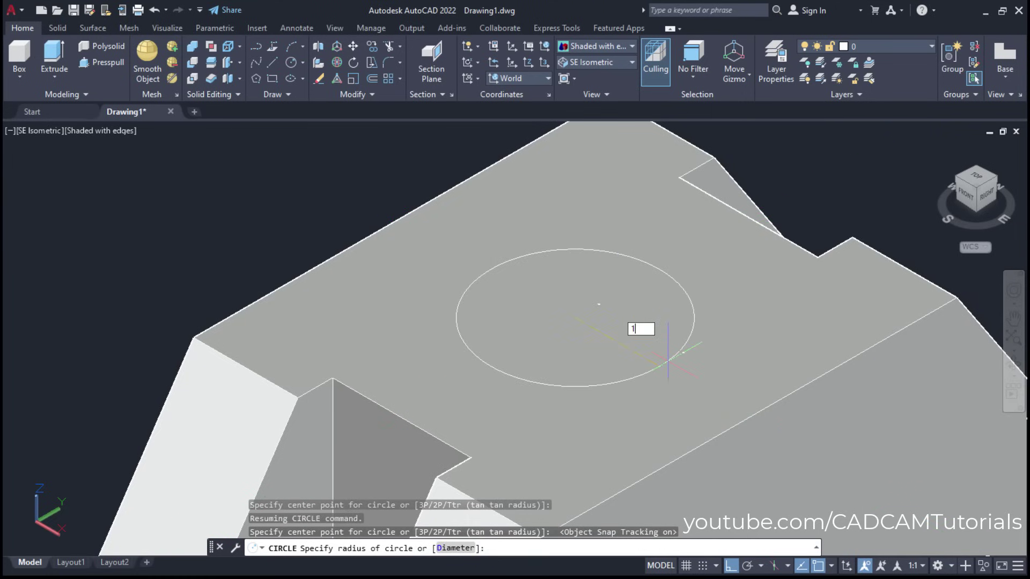
key("Return")
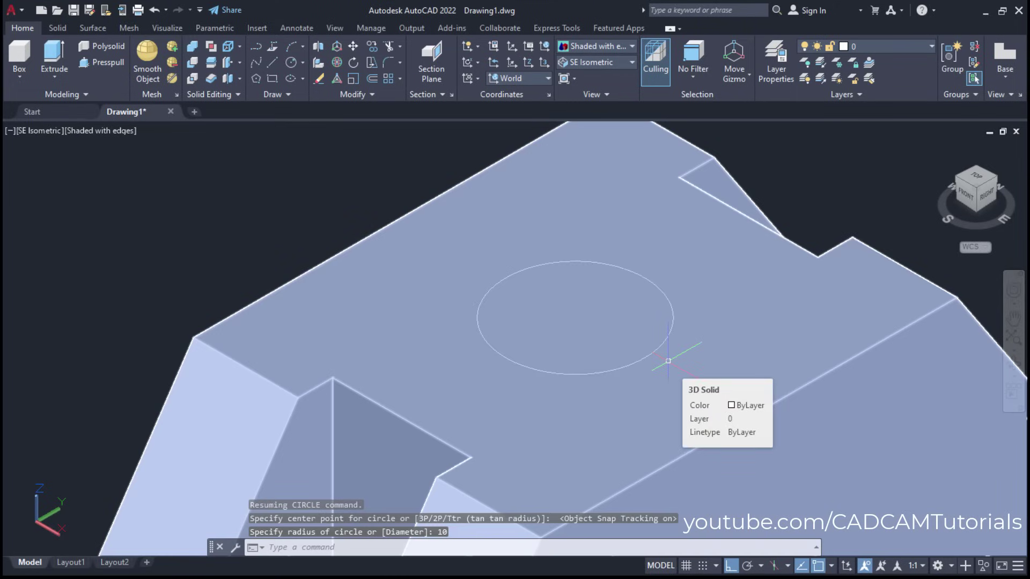
key("Return")
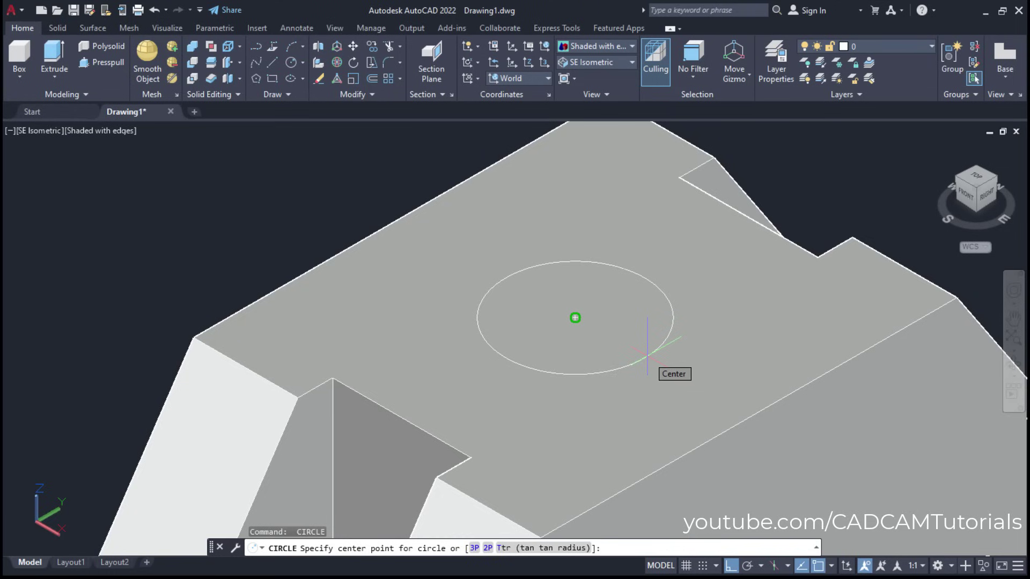
left_click(648, 356)
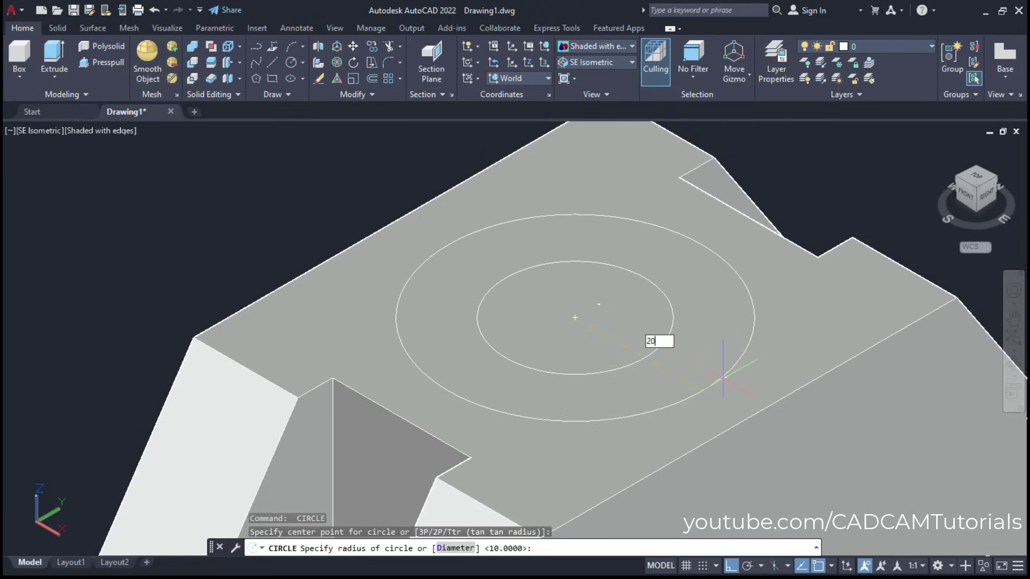
key("Return")
- Presspull the inner circle's area downward through the body to cut the central hole
scroll(723, 378, "down", 3)
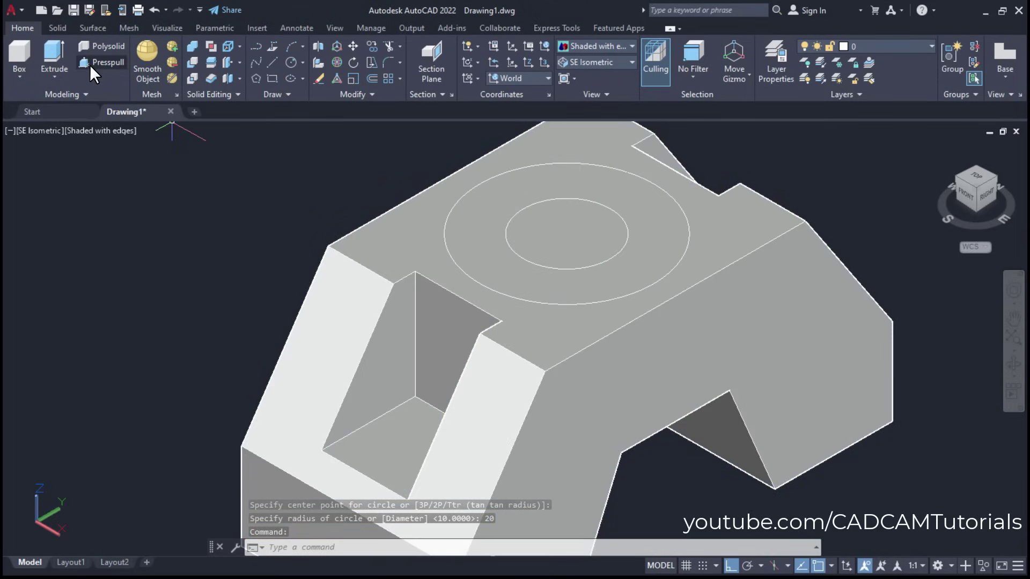
left_click(90, 66)
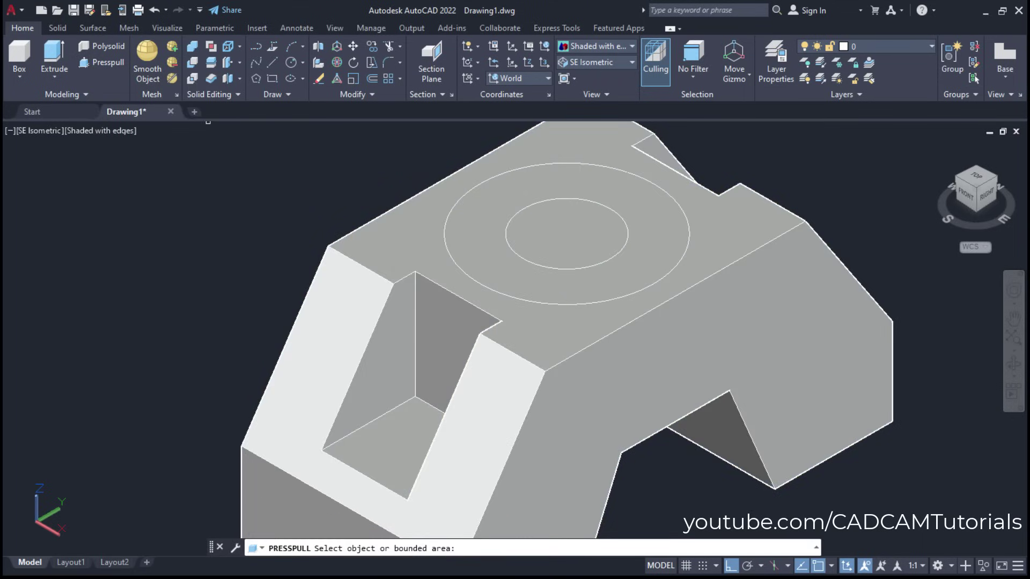
left_click(561, 240)
middle_click_drag(707, 537, 546, 422)
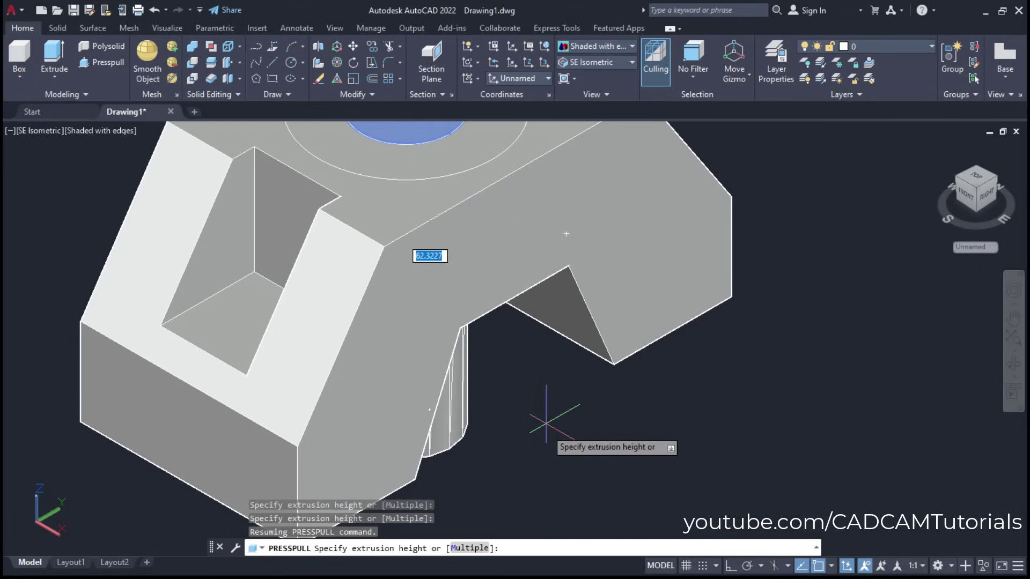
left_click(549, 463)
- Presspull the ring between the two circles upward by 25 to form the hollow cylinder
scroll(574, 397, "down", 4)
mouse_move(516, 261)
middle_mouse_down("shift")
mouse_move(510, 361)
mouse_move(507, 252)
middle_mouse_up("shift")
scroll(485, 188, "up", 3)
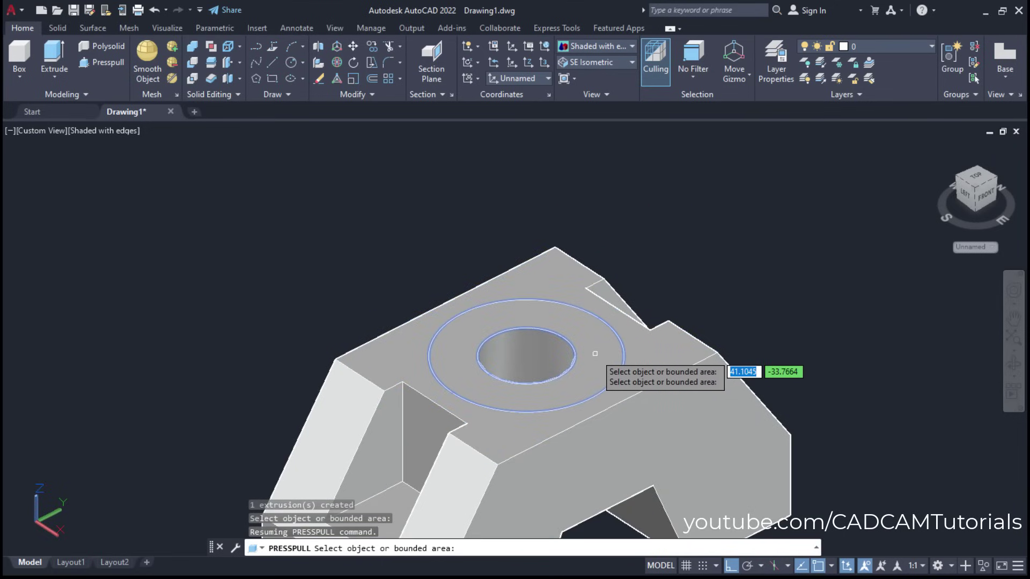
left_click(595, 353)
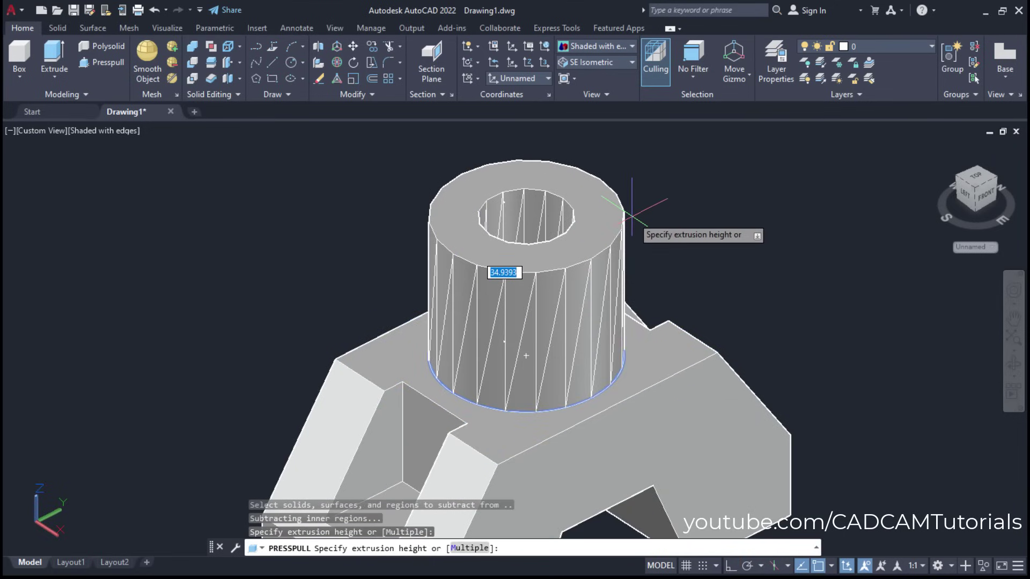
key("Return")
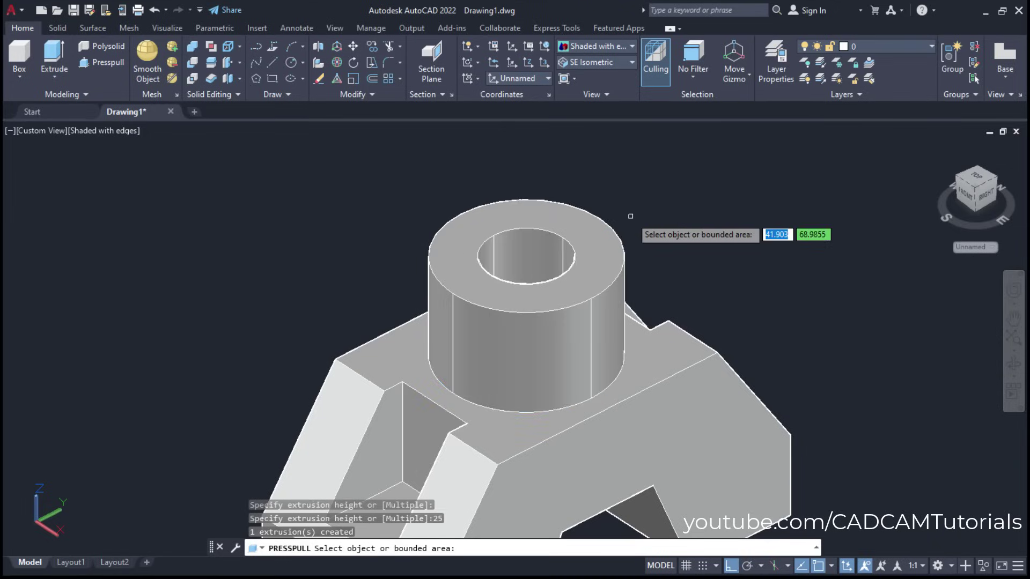
key("Return")
scroll(741, 219, "down", 2)
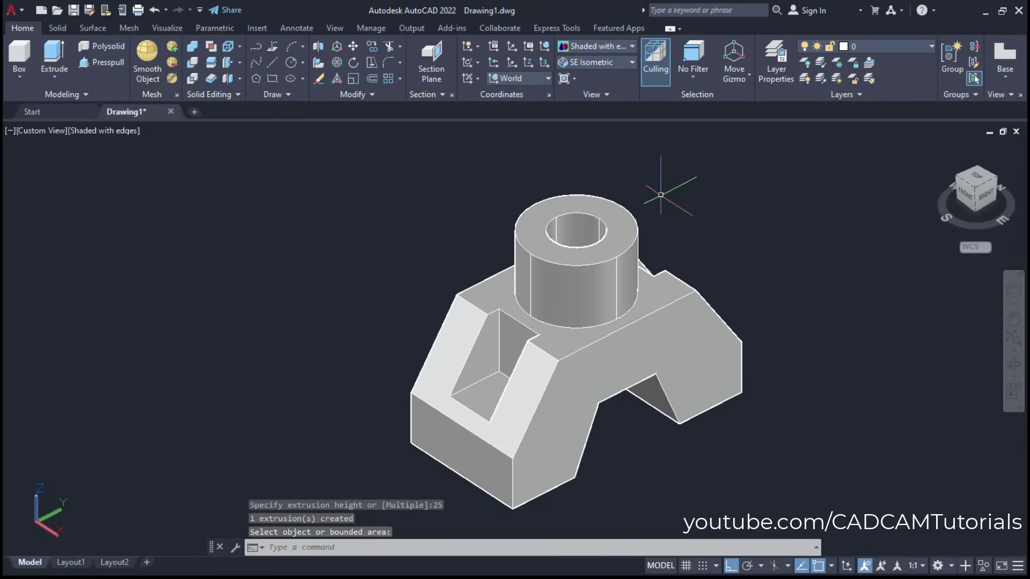
key("Return")
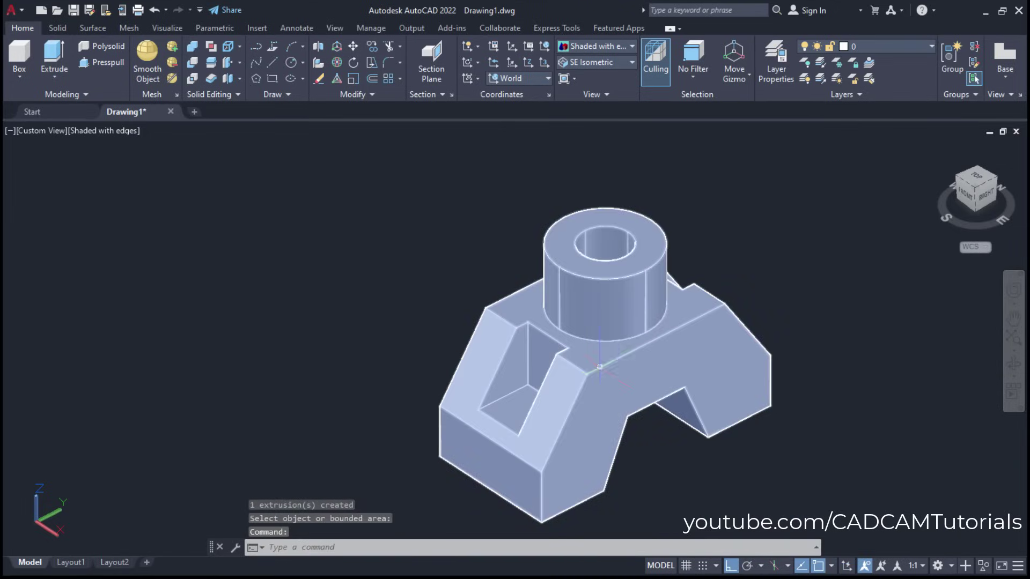
- Change the whole solid's color to Cyan and clear the selection
left_click(593, 353)
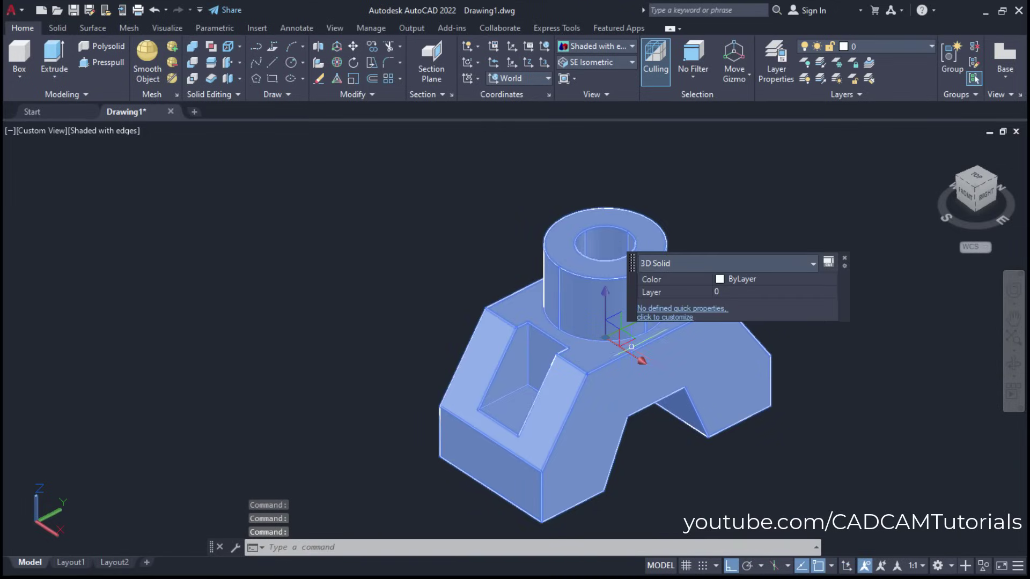
left_click(756, 277)
left_click(757, 277)
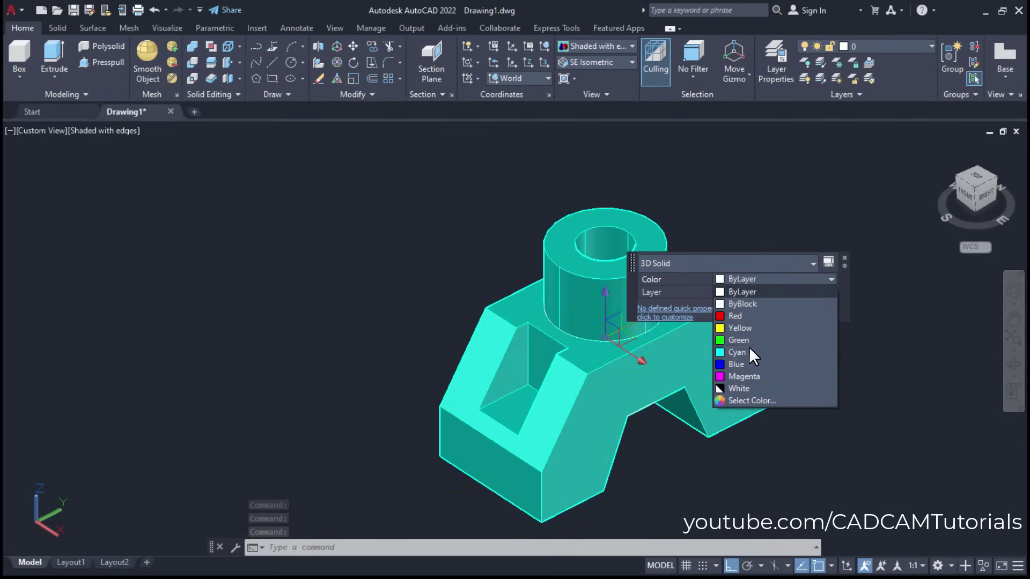
left_click(748, 352)
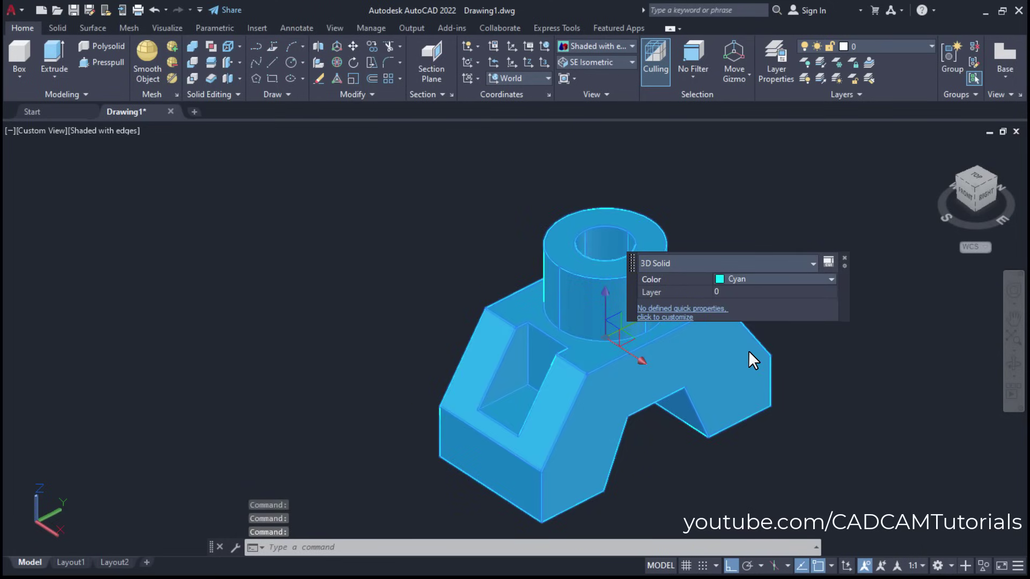
key("Escape")
key("Escape")
- Return to the SE Isometric view and fit the finished bracket to the drawing extents
left_click(585, 63)
left_click(593, 172)
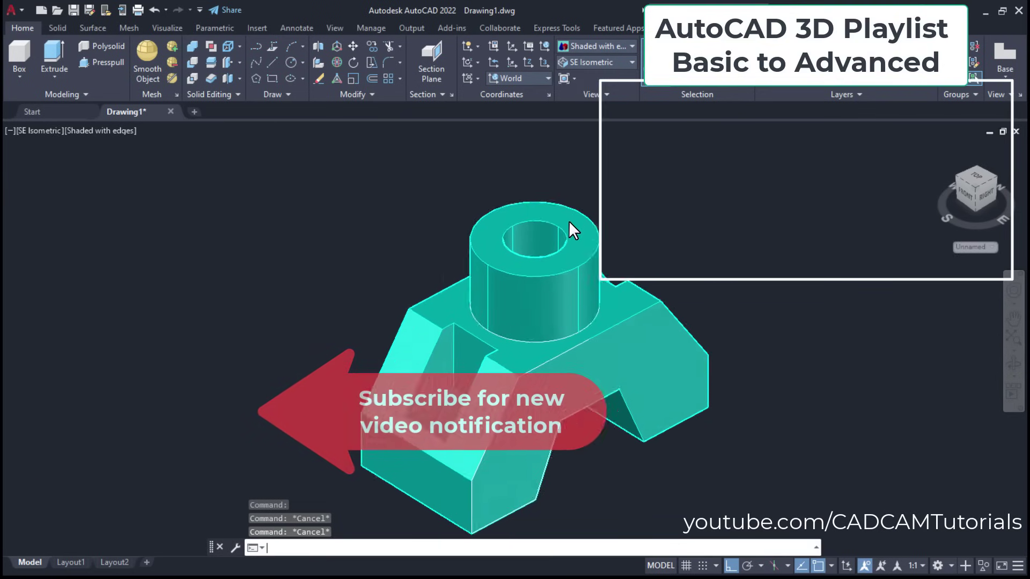
scroll(278, 344, "up", 4)
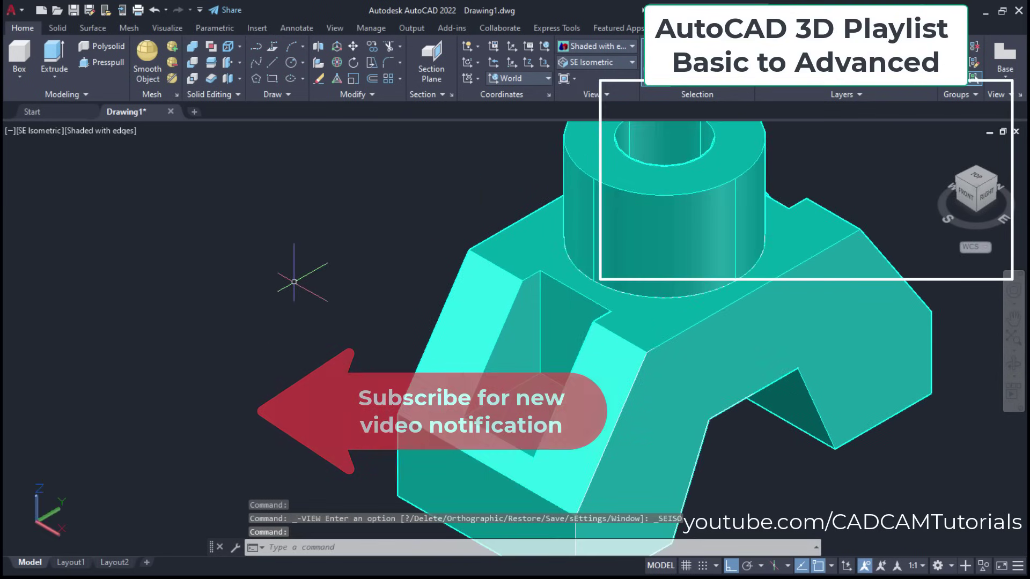
scroll(376, 289, "down", 2)
middle_click(462, 300)
middle_click(461, 300)
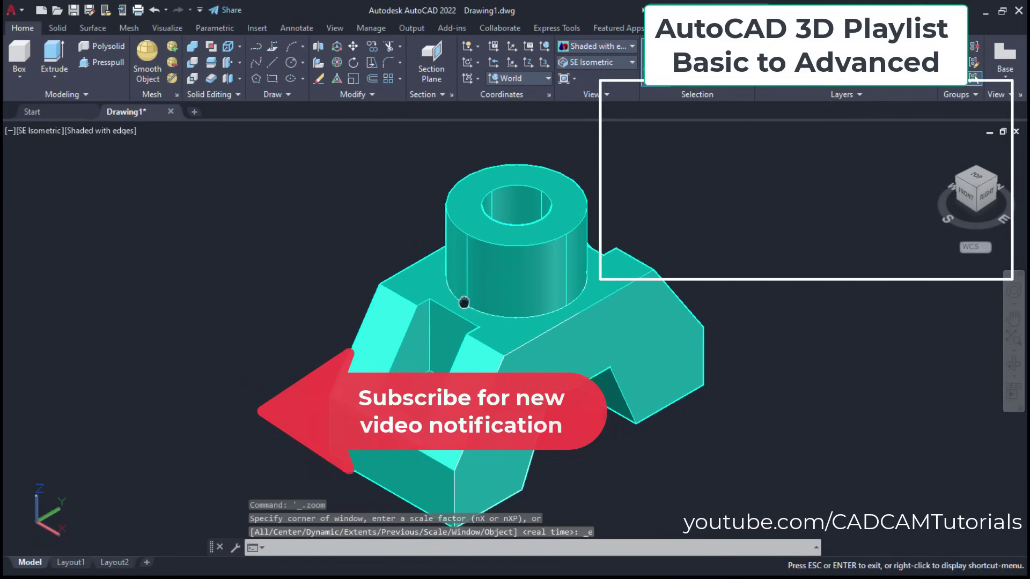